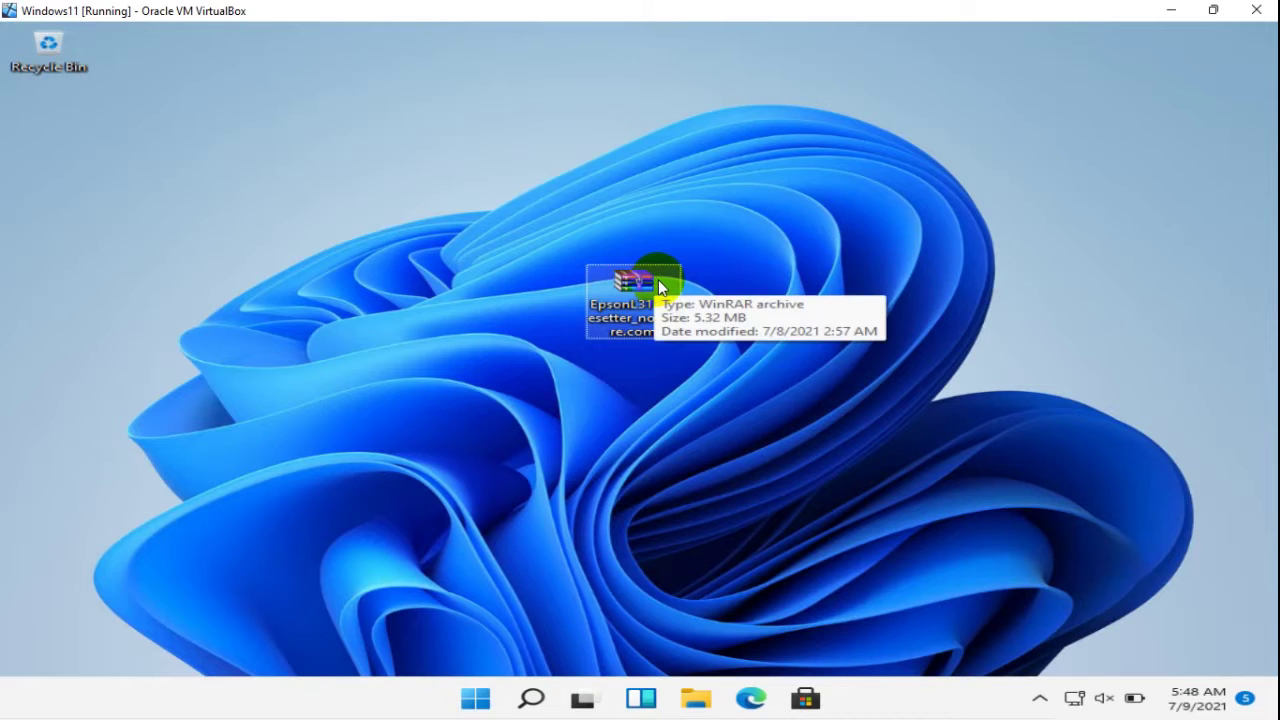
# Search Windows for "antivirus" and open the Virus & threat protection settings
pyautogui.click(533, 703)
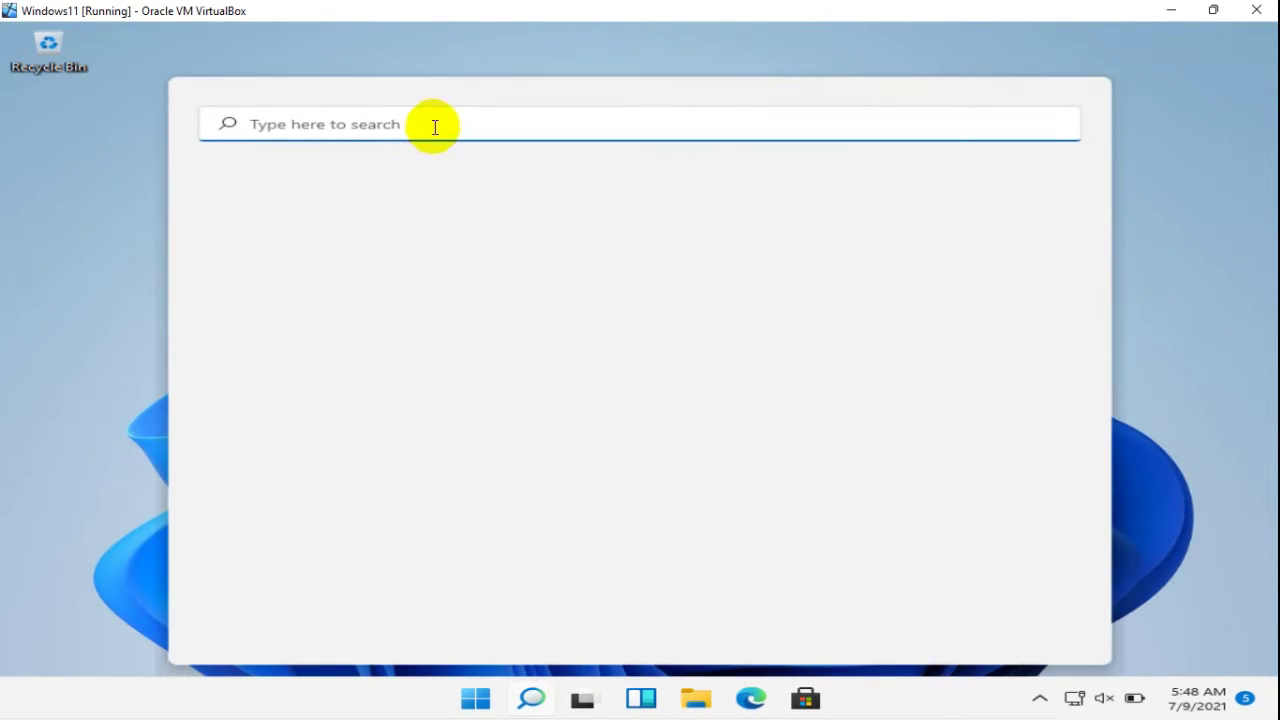
pyautogui.click(432, 126)
pyautogui.write('an')
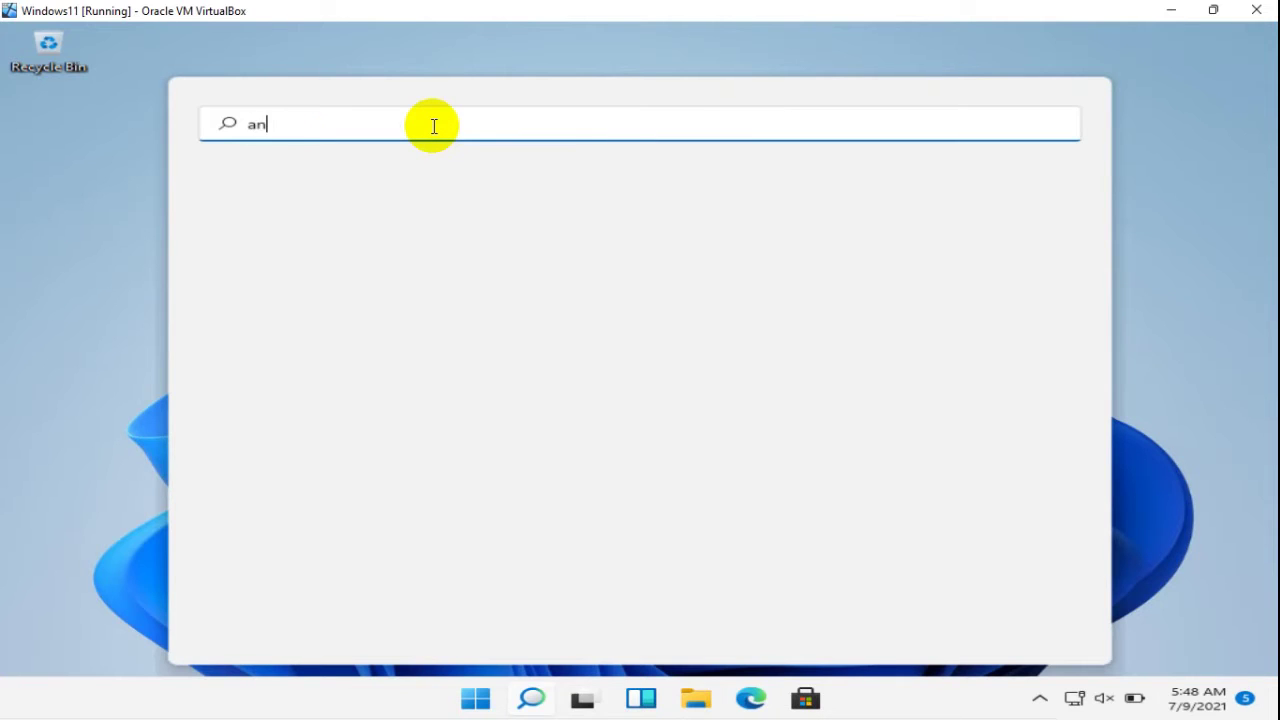
pyautogui.write('tivirus')
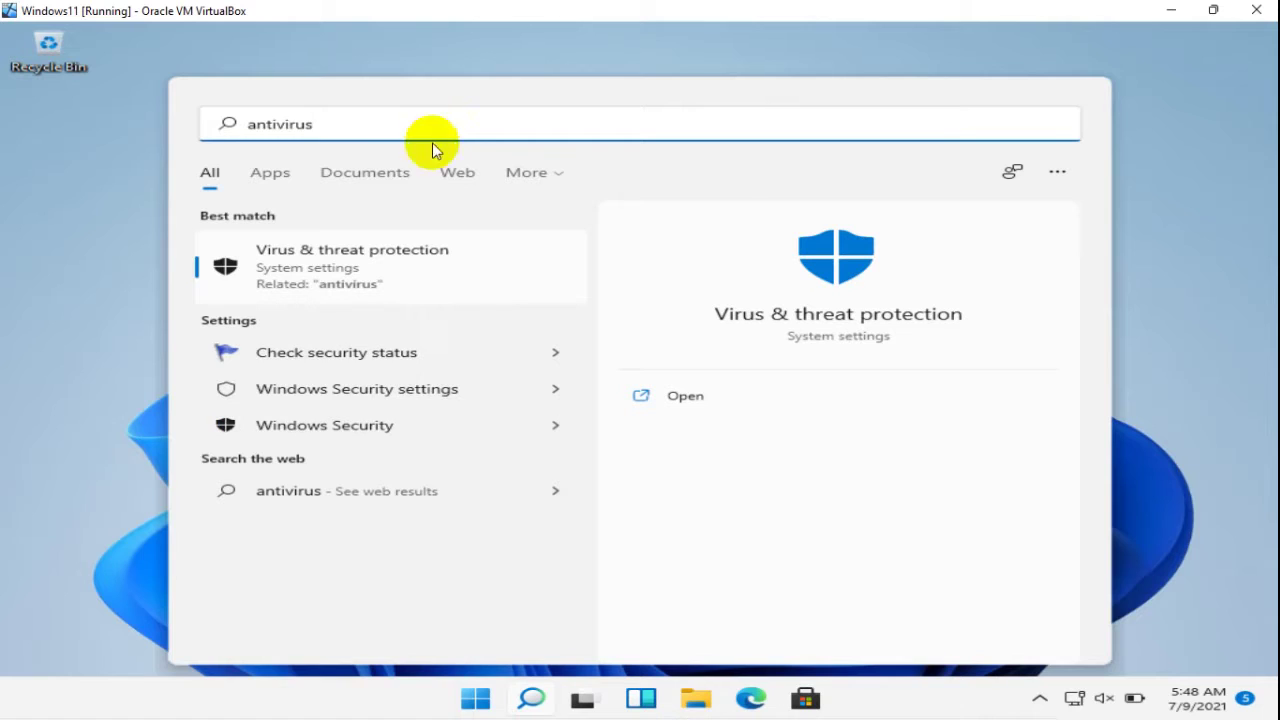
pyautogui.click(423, 253)
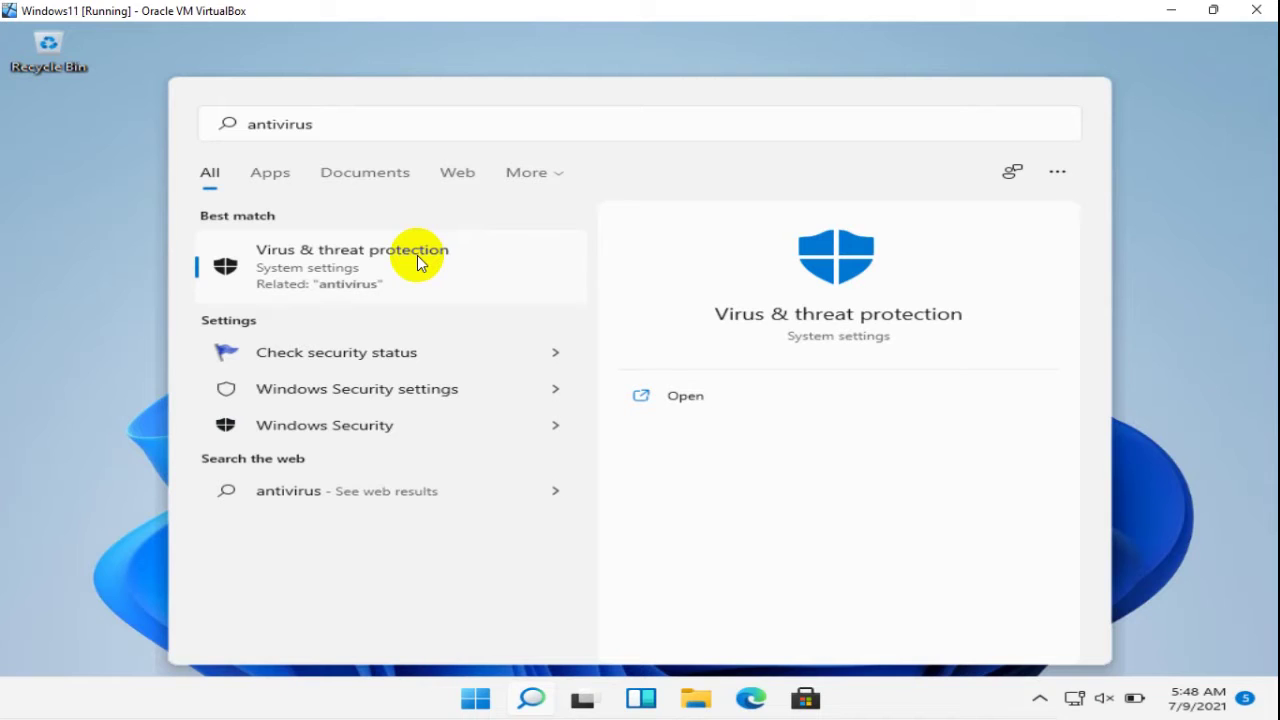
pyautogui.click(417, 255)
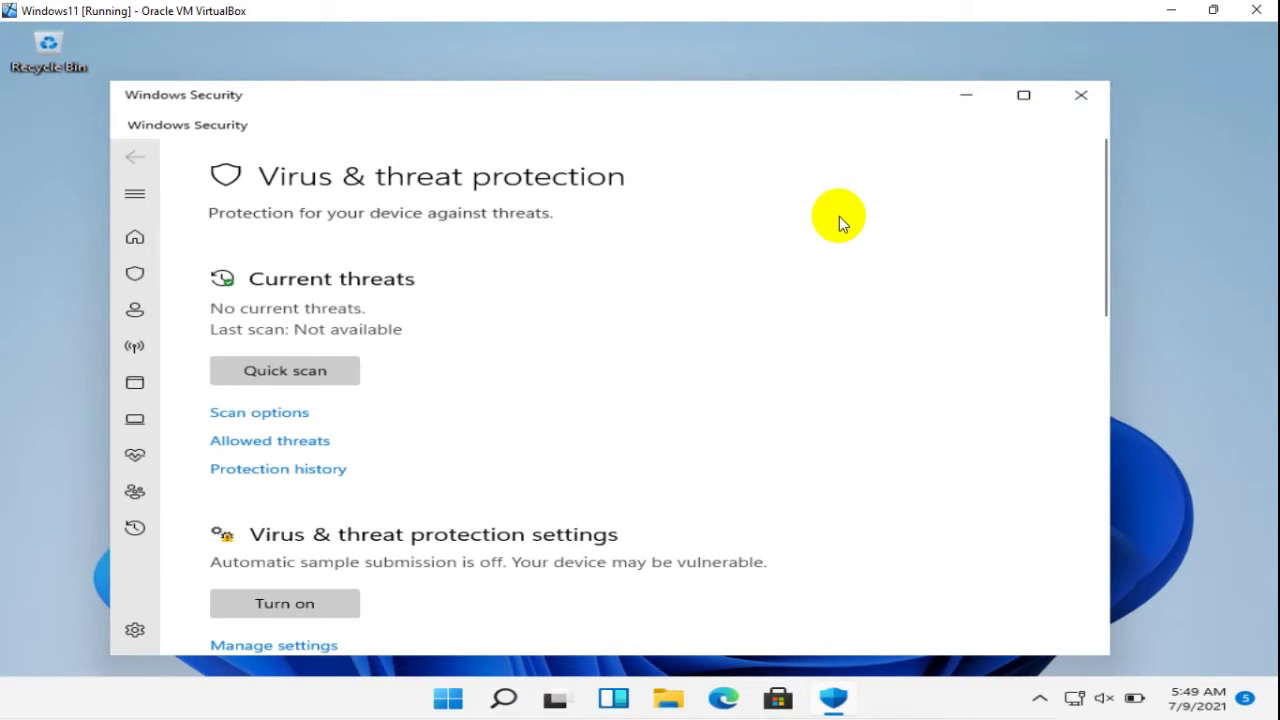
# Open the management page for Virus & threat protection settings and turn off Real-time protection, allowing the change
pyautogui.moveTo(1105, 258); pyautogui.dragTo(1088, 337)
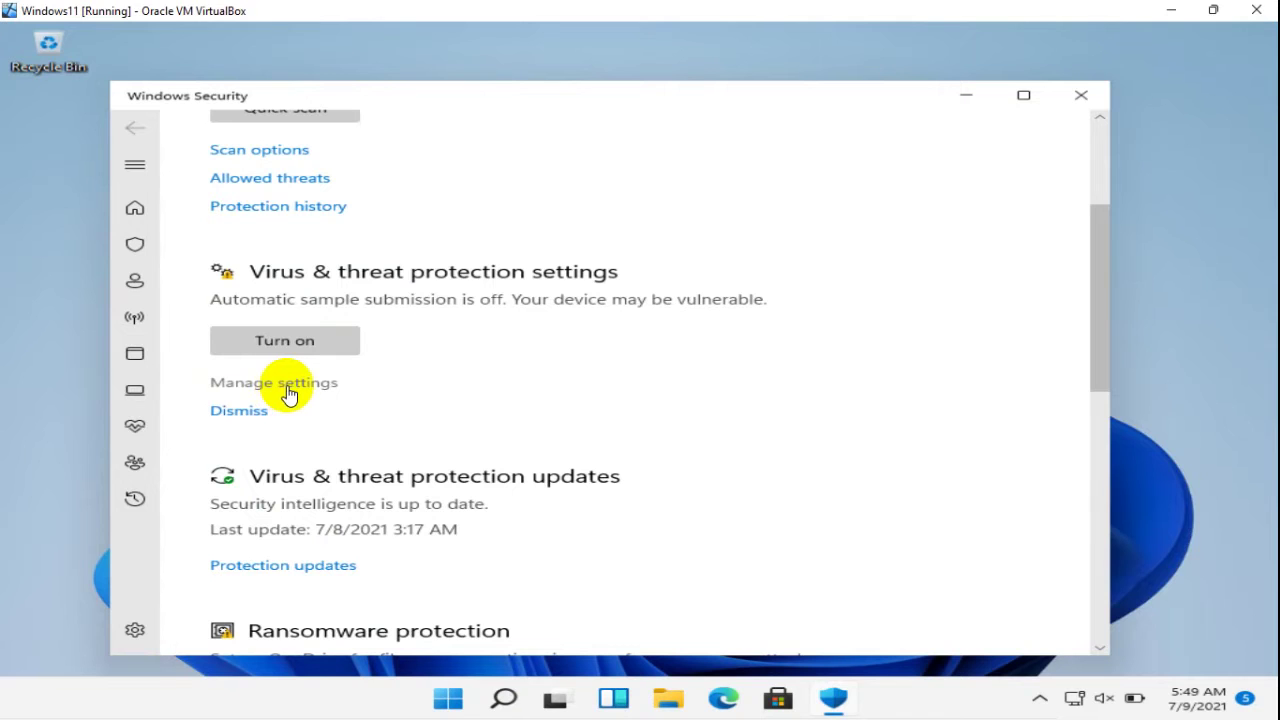
pyautogui.scroll(3, 287, 390)
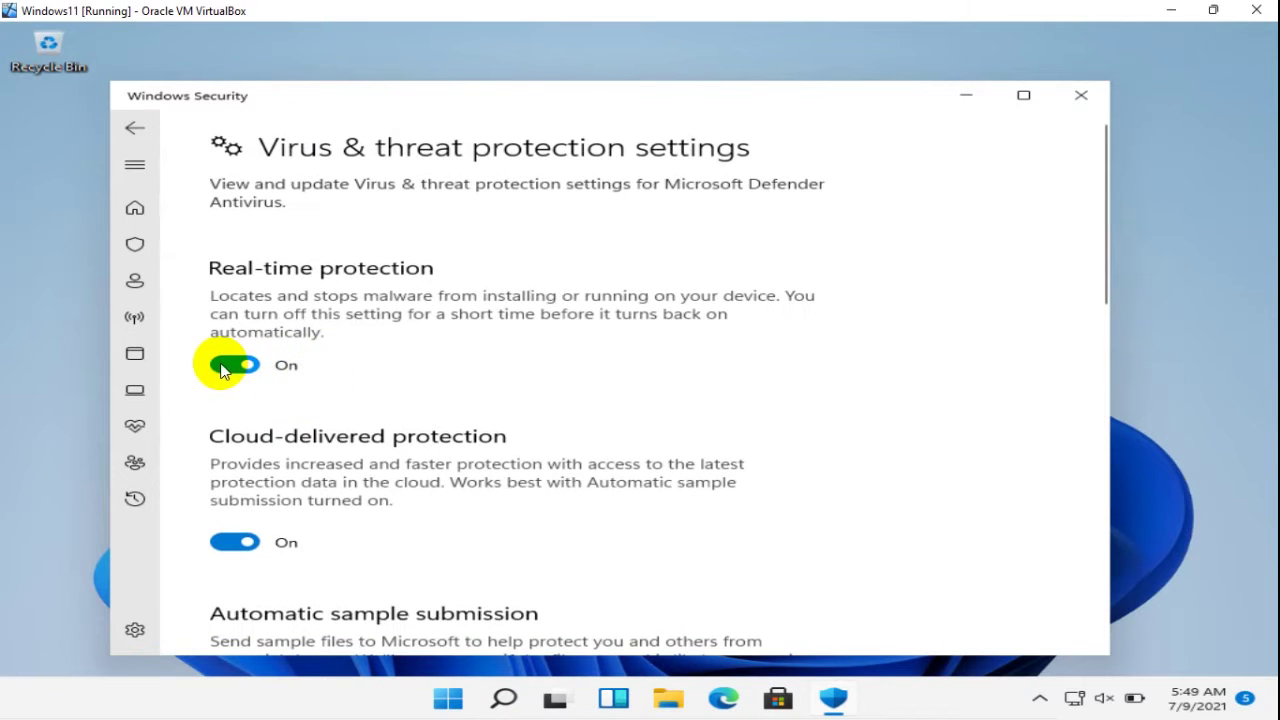
pyautogui.click(223, 366)
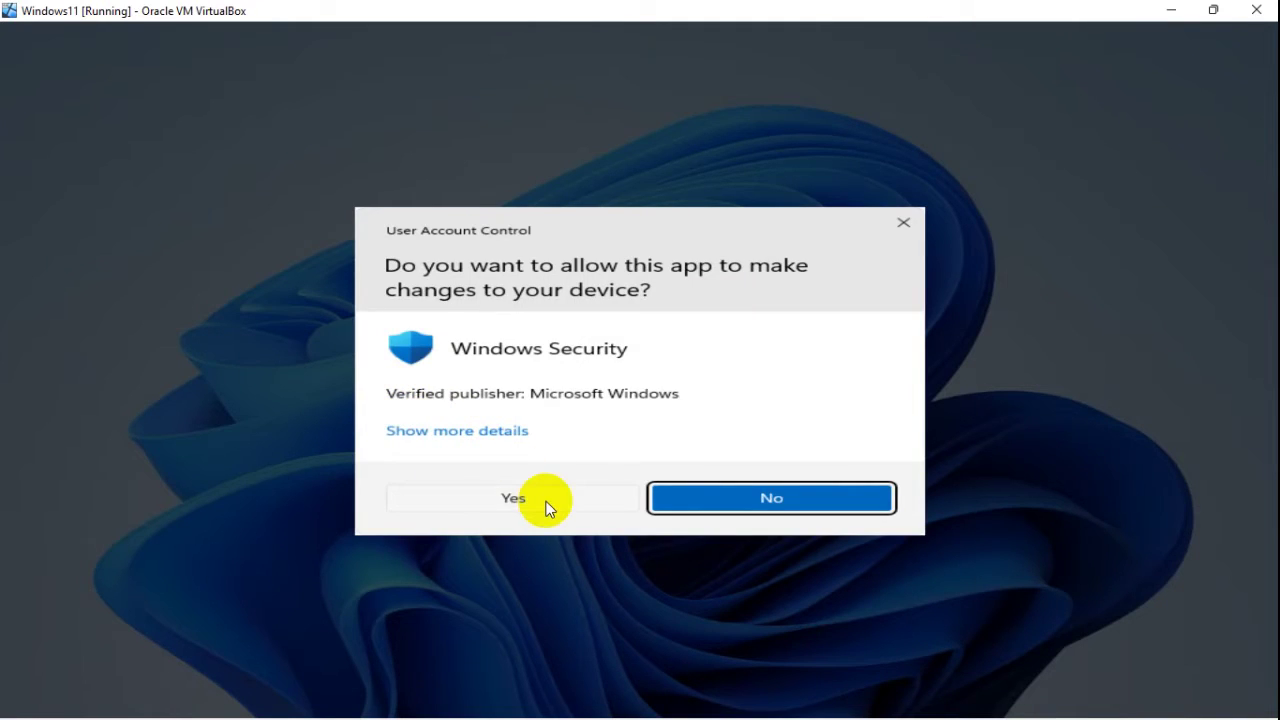
pyautogui.click(545, 507)
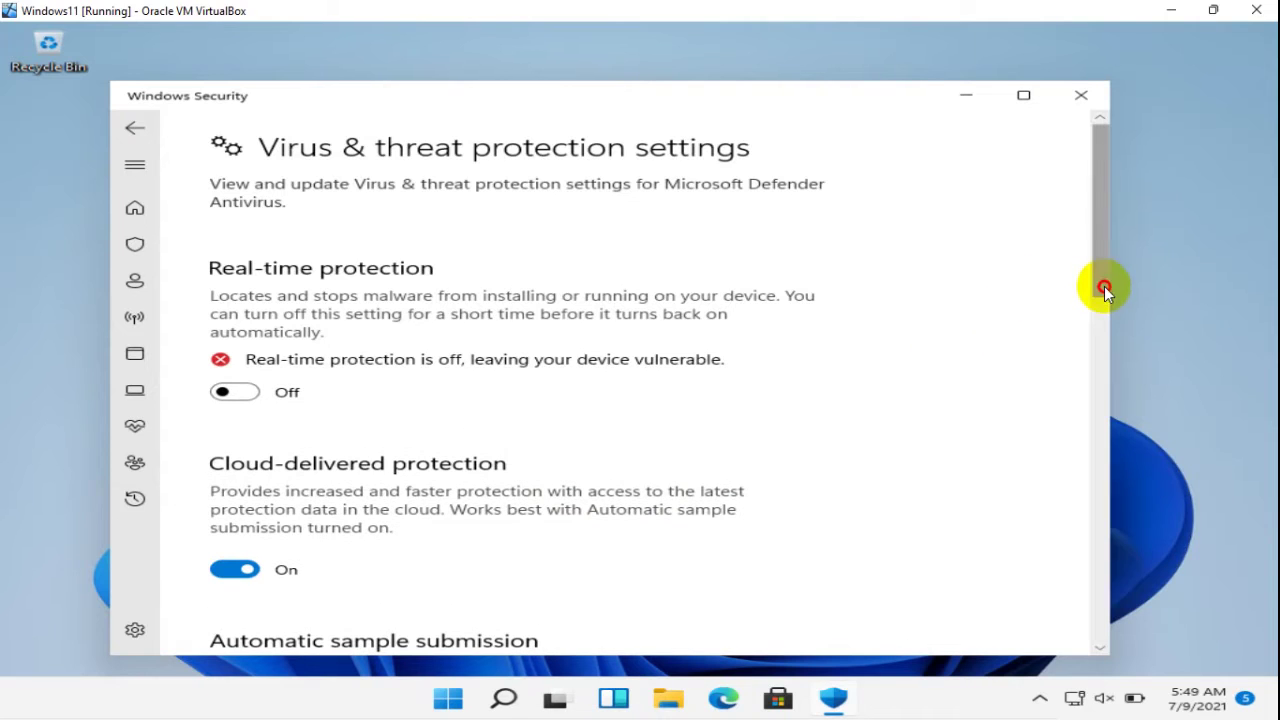
# Turn off Cloud-delivered protection and Tamper Protection, and minimize Windows Security
pyautogui.scroll(-1, 1095, 308)
pyautogui.scroll(-3, 1095, 308)
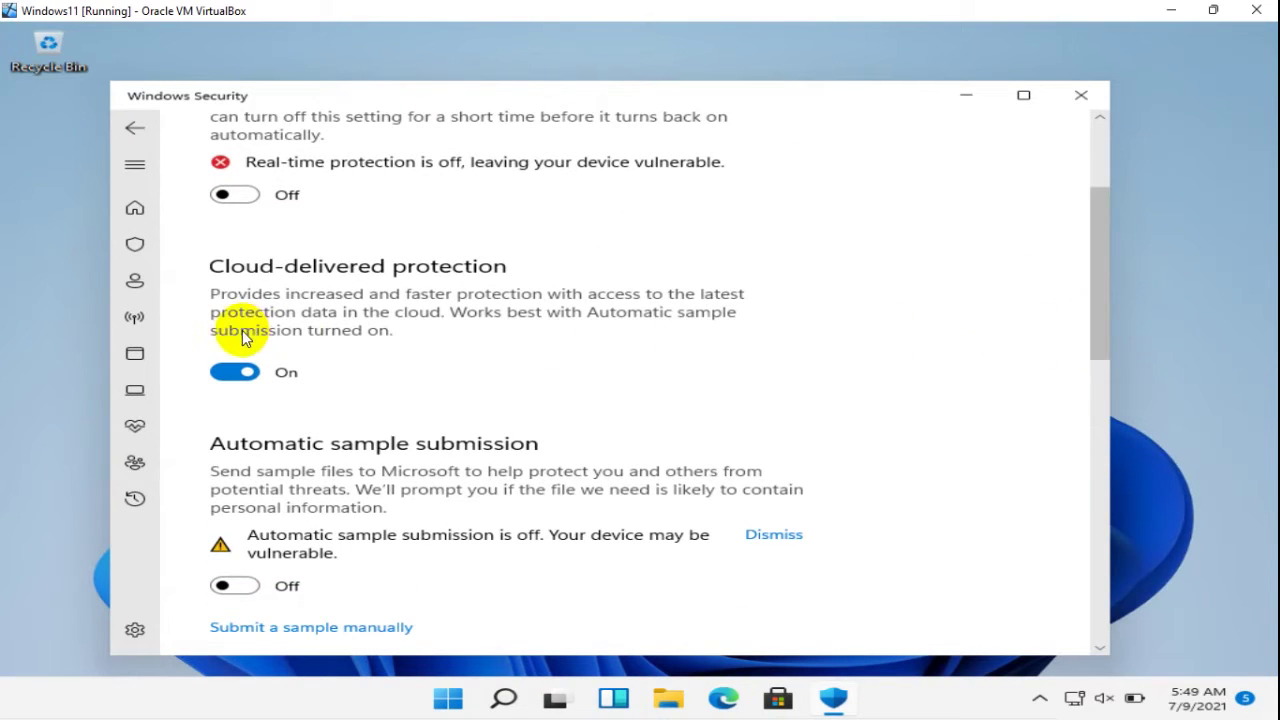
pyautogui.click(233, 372)
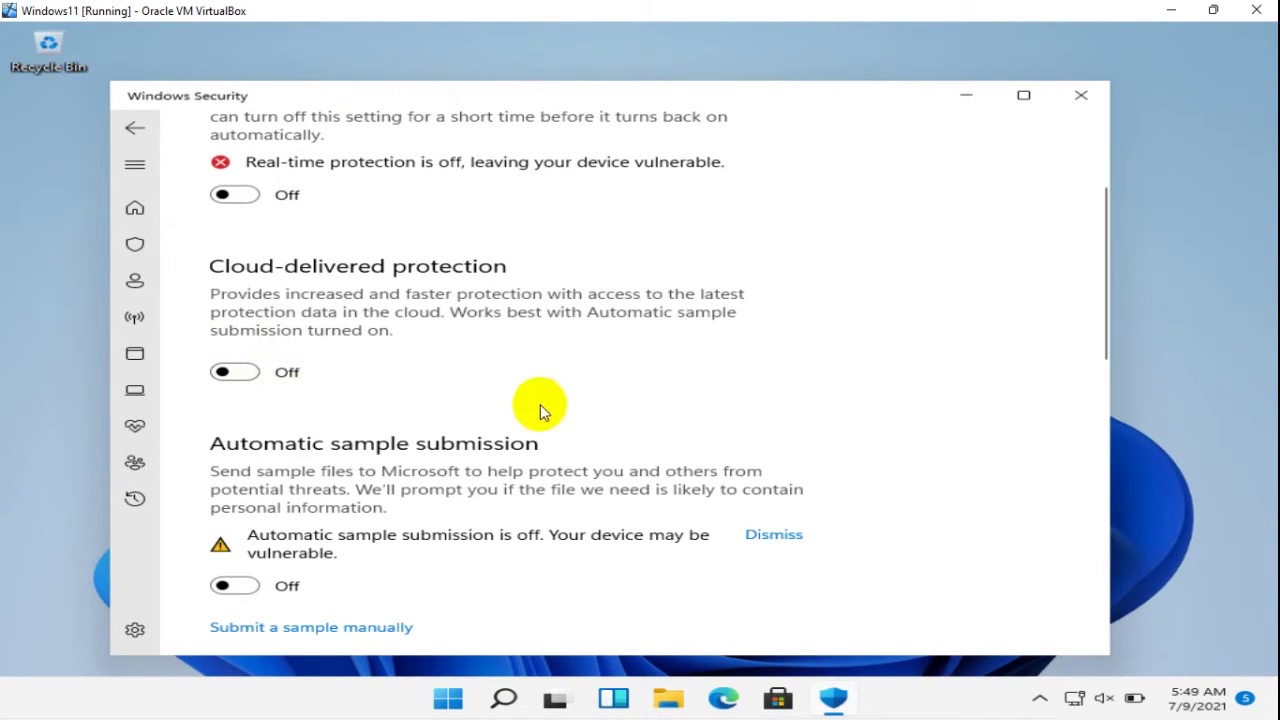
pyautogui.moveTo(1101, 342); pyautogui.dragTo(877, 463)
pyautogui.click(242, 356)
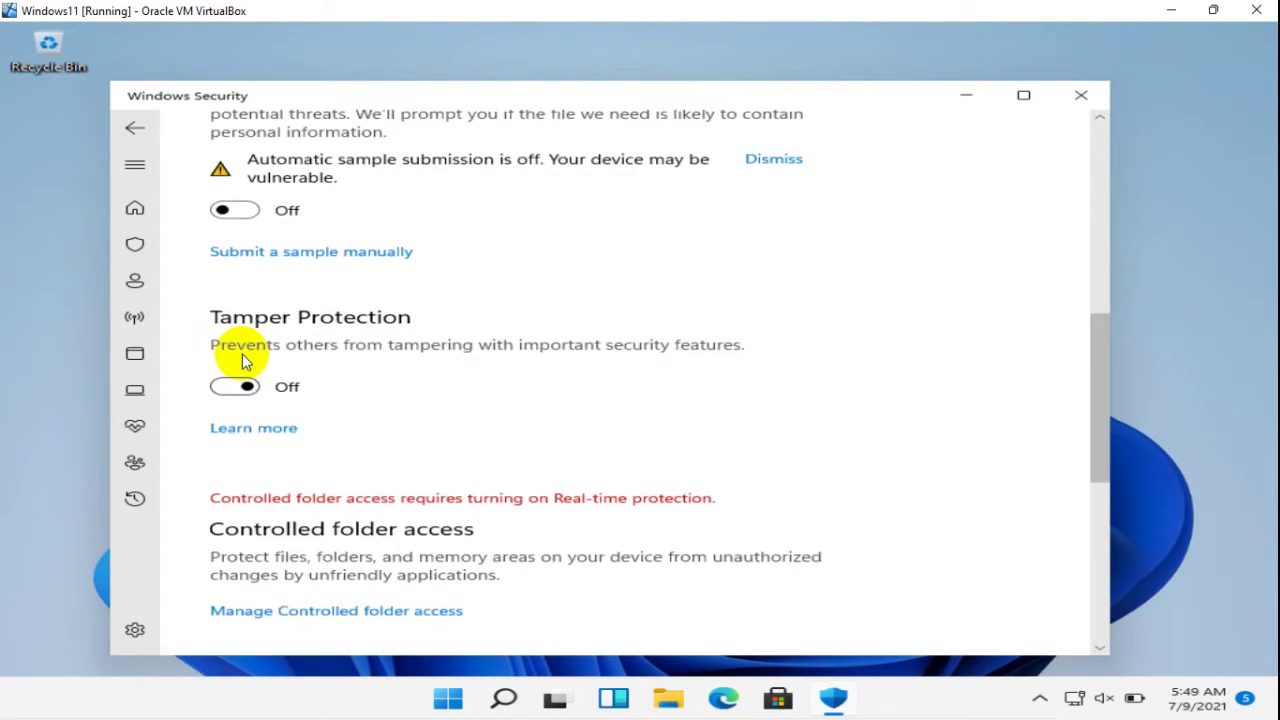
pyautogui.click(955, 101)
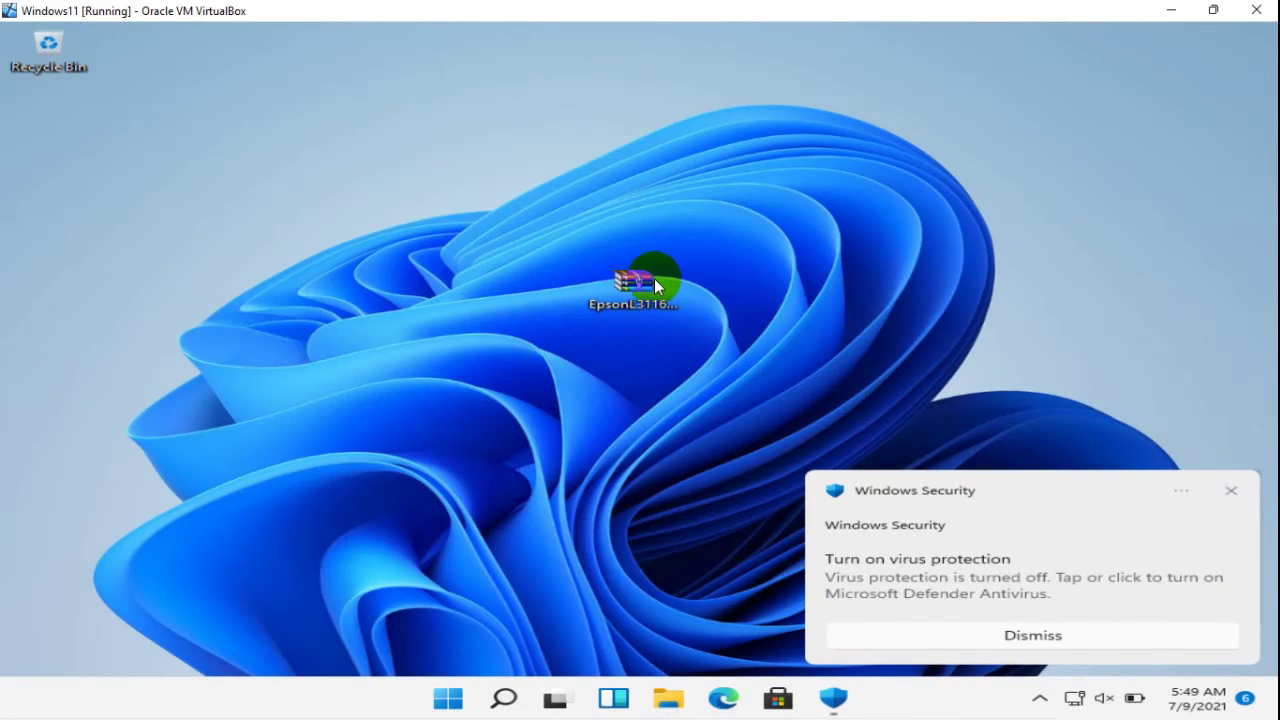
# Extract the EpsonL3116Resetter_nosware.com archive directly onto the desktop with WinRAR
pyautogui.click(655, 284)
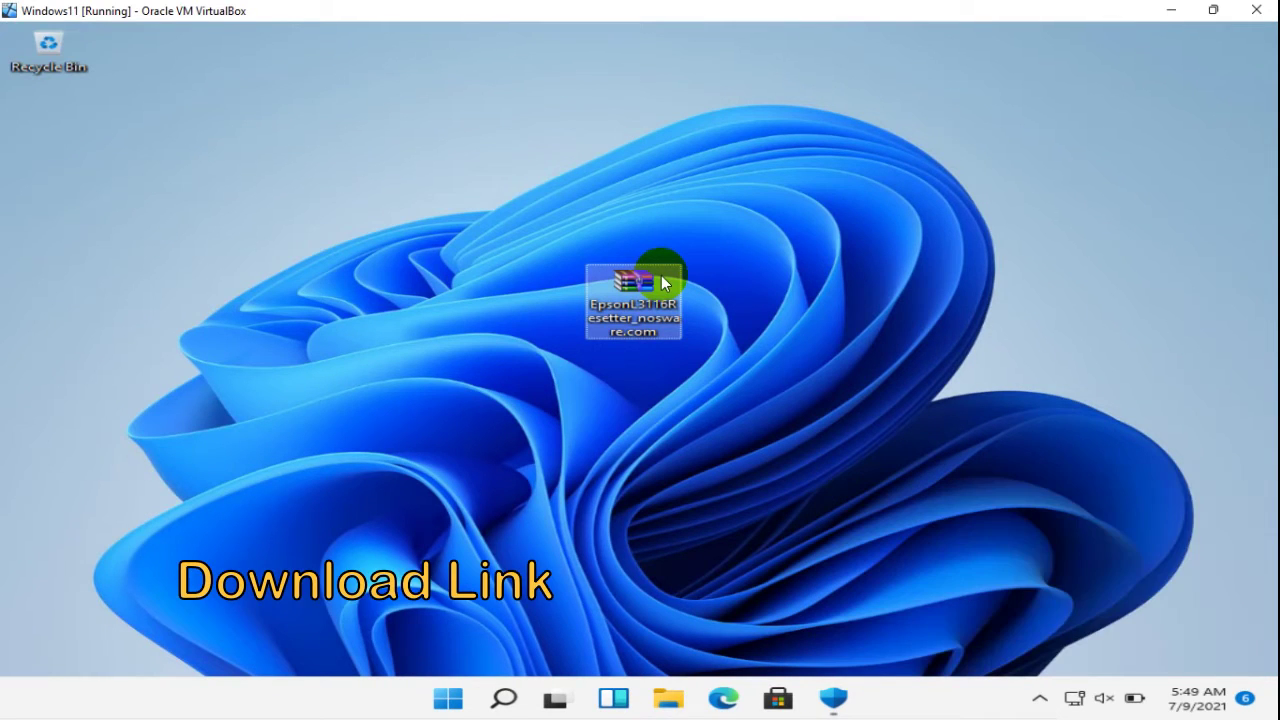
pyautogui.rightClick(661, 277)
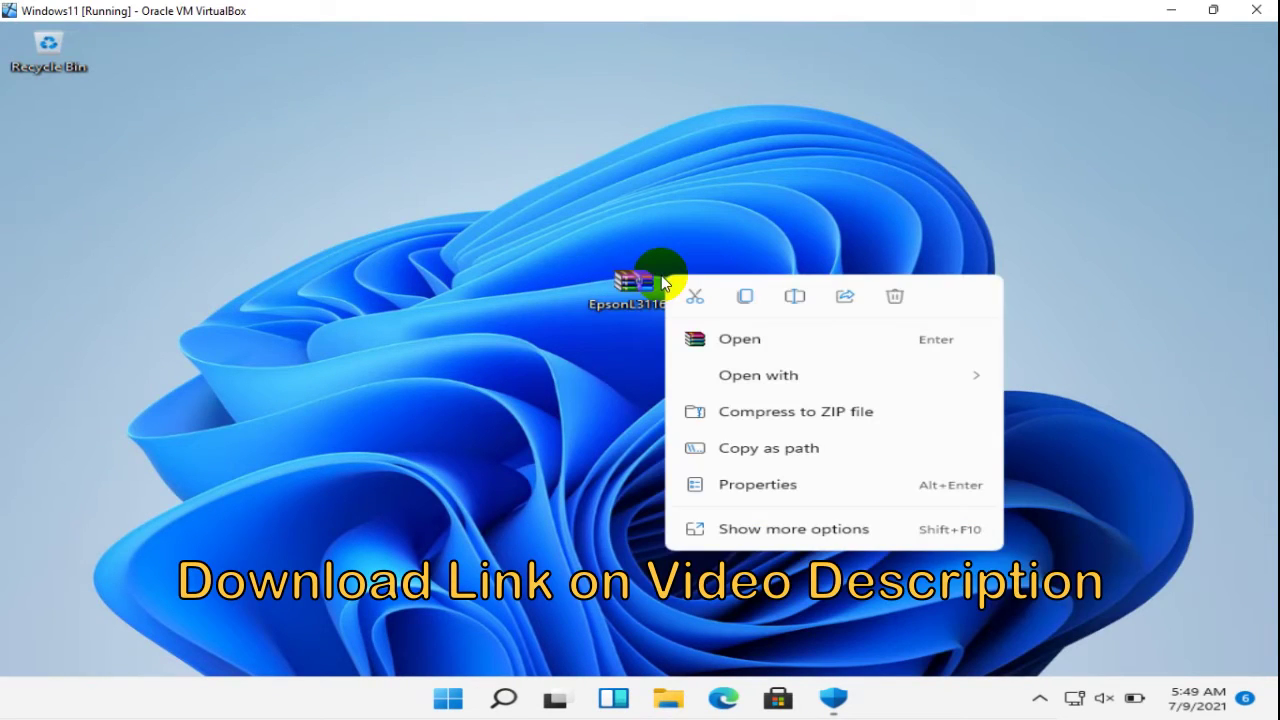
pyautogui.click(752, 527)
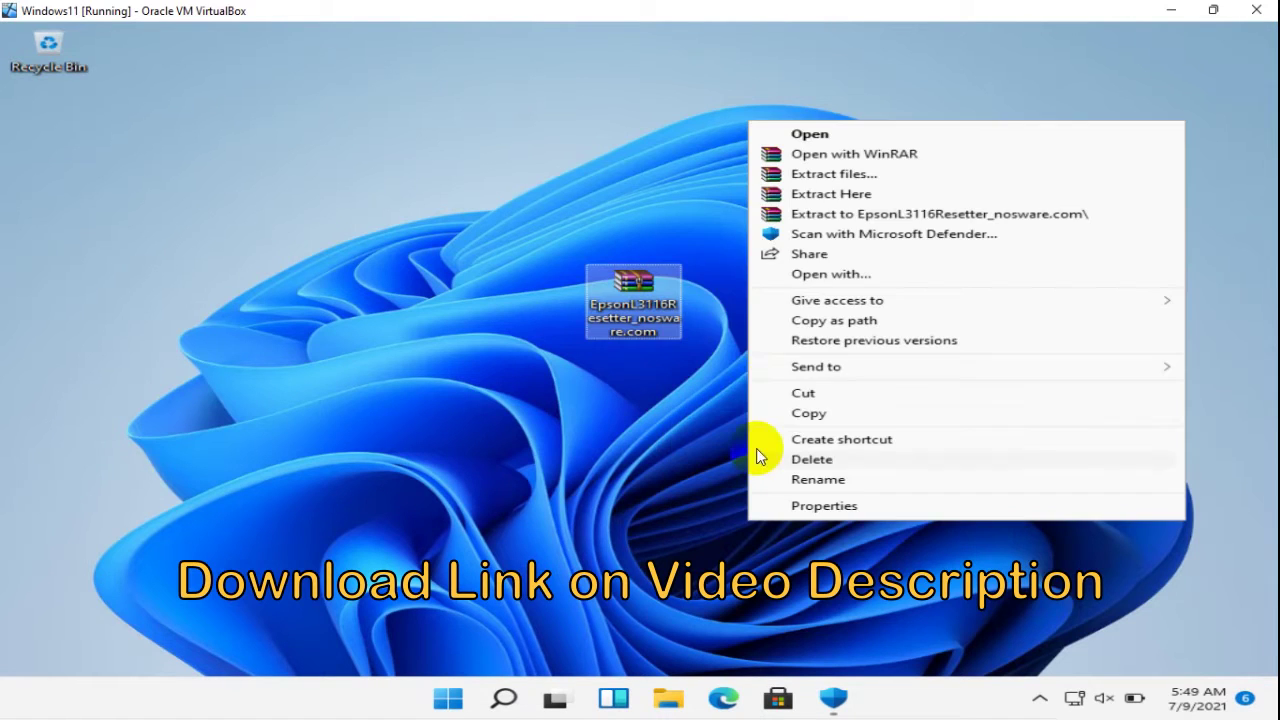
pyautogui.click(829, 194)
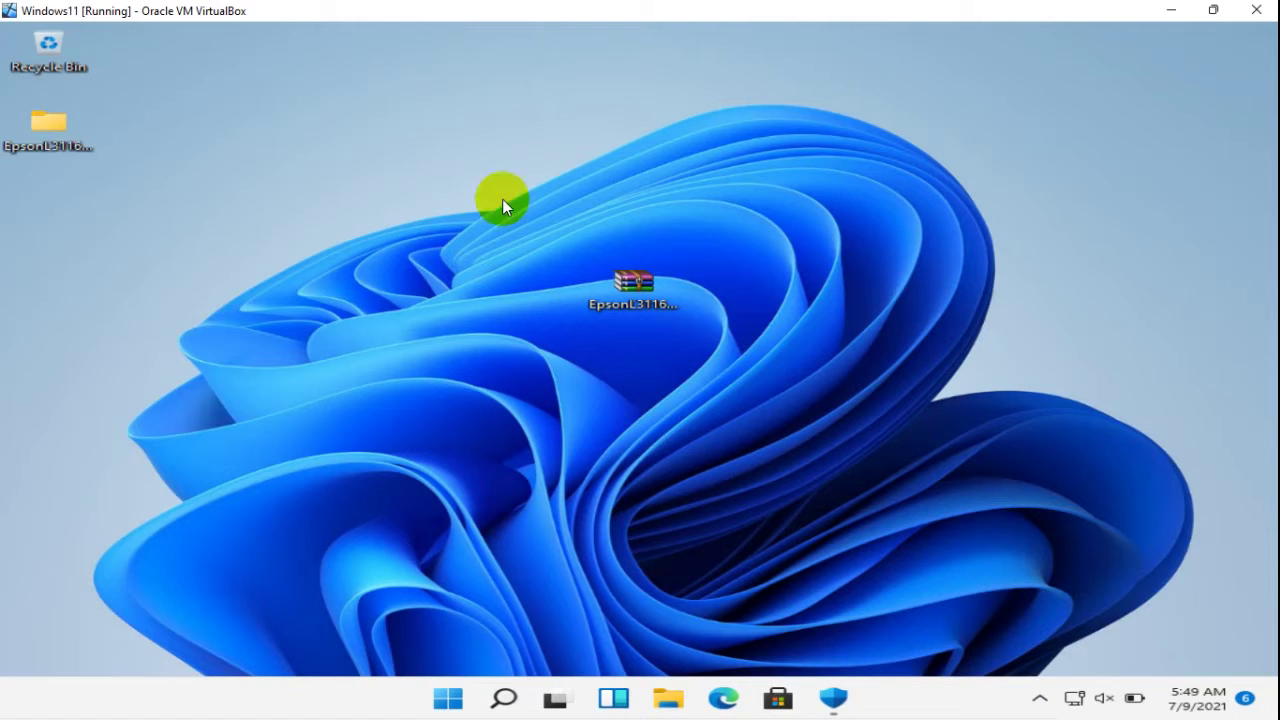
# Run Adjprog as administrator from the extracted EpsonL3116resetter_nosware.com subfolder and dismiss the registration message
pyautogui.doubleClick(48, 133)
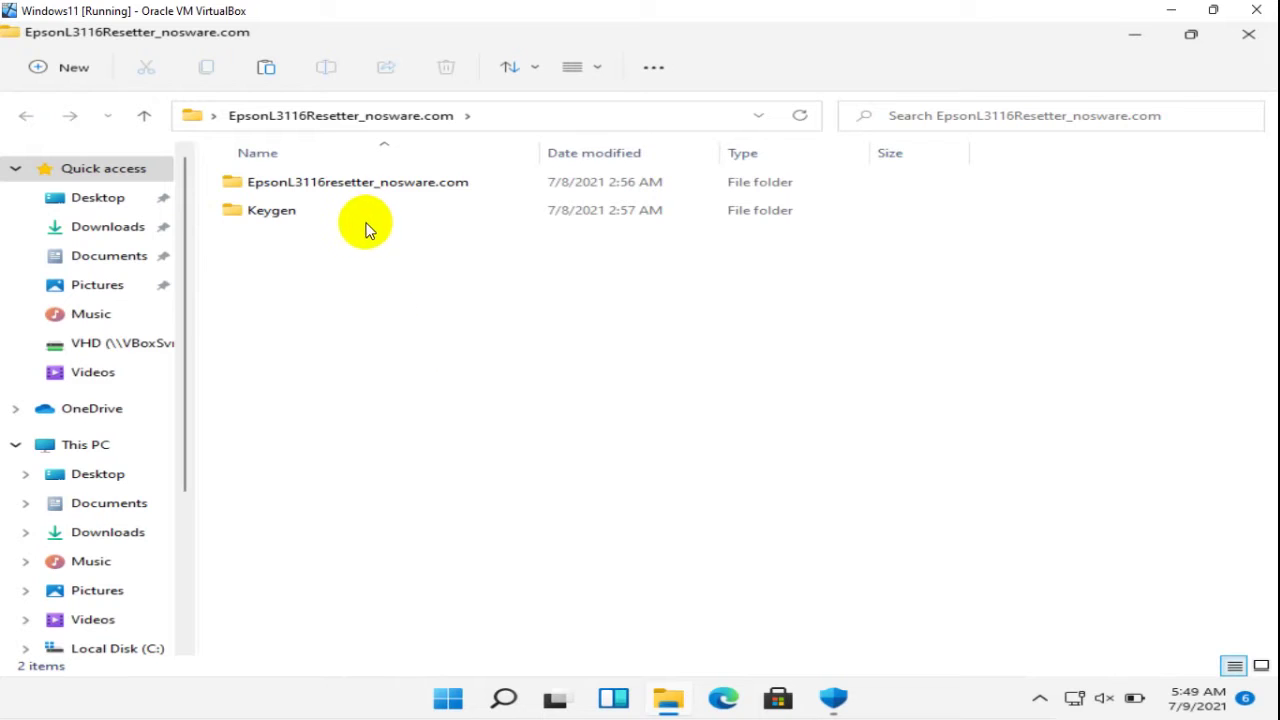
pyautogui.doubleClick(360, 182)
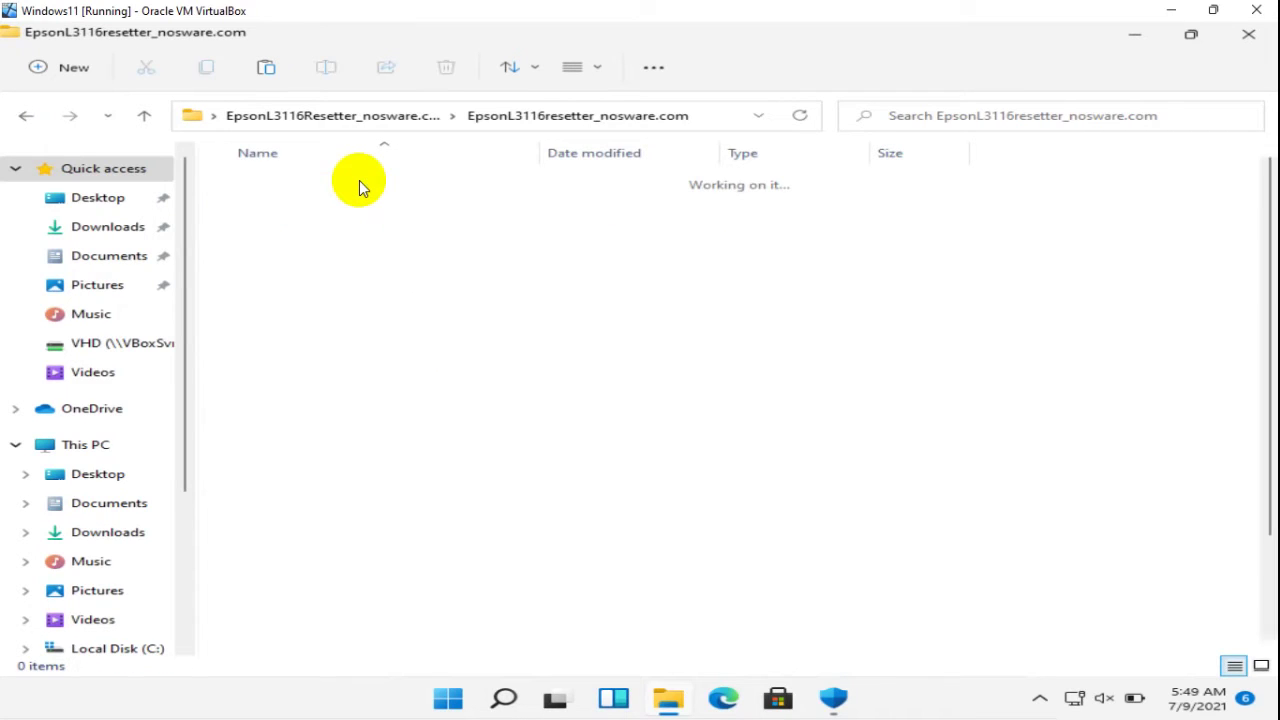
pyautogui.rightClick(359, 182)
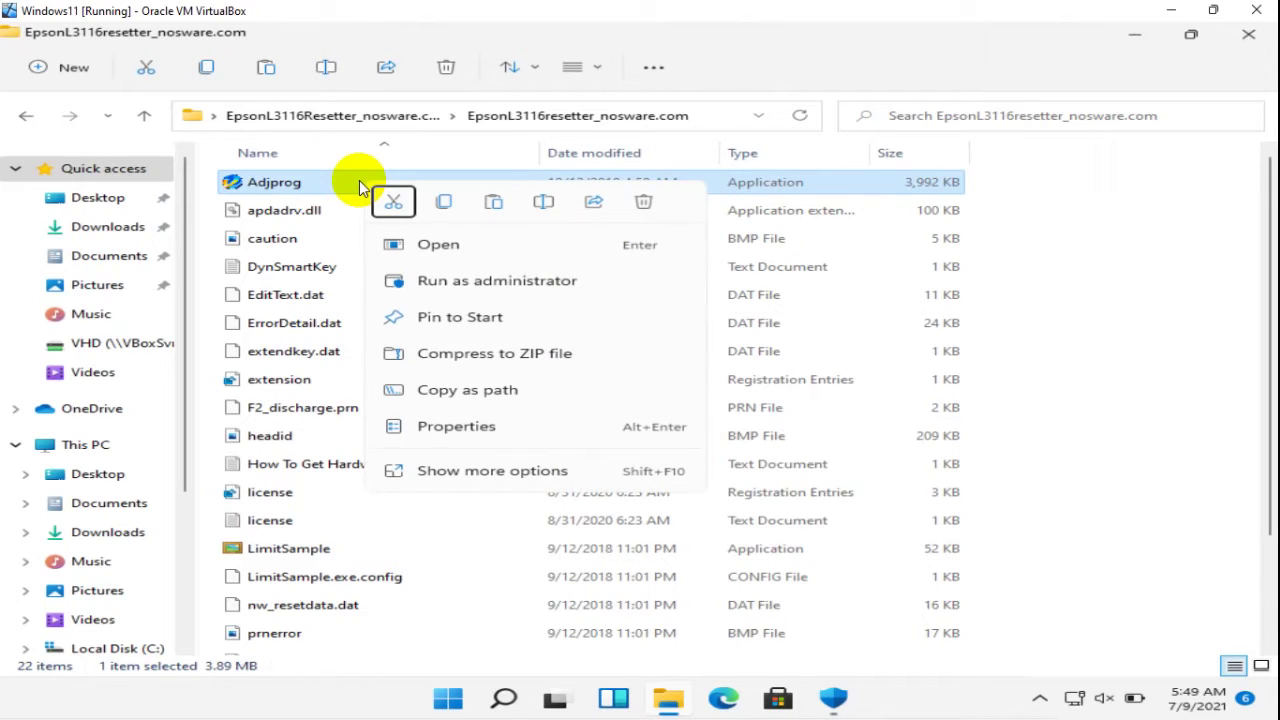
pyautogui.click(470, 280)
pyautogui.click(566, 484)
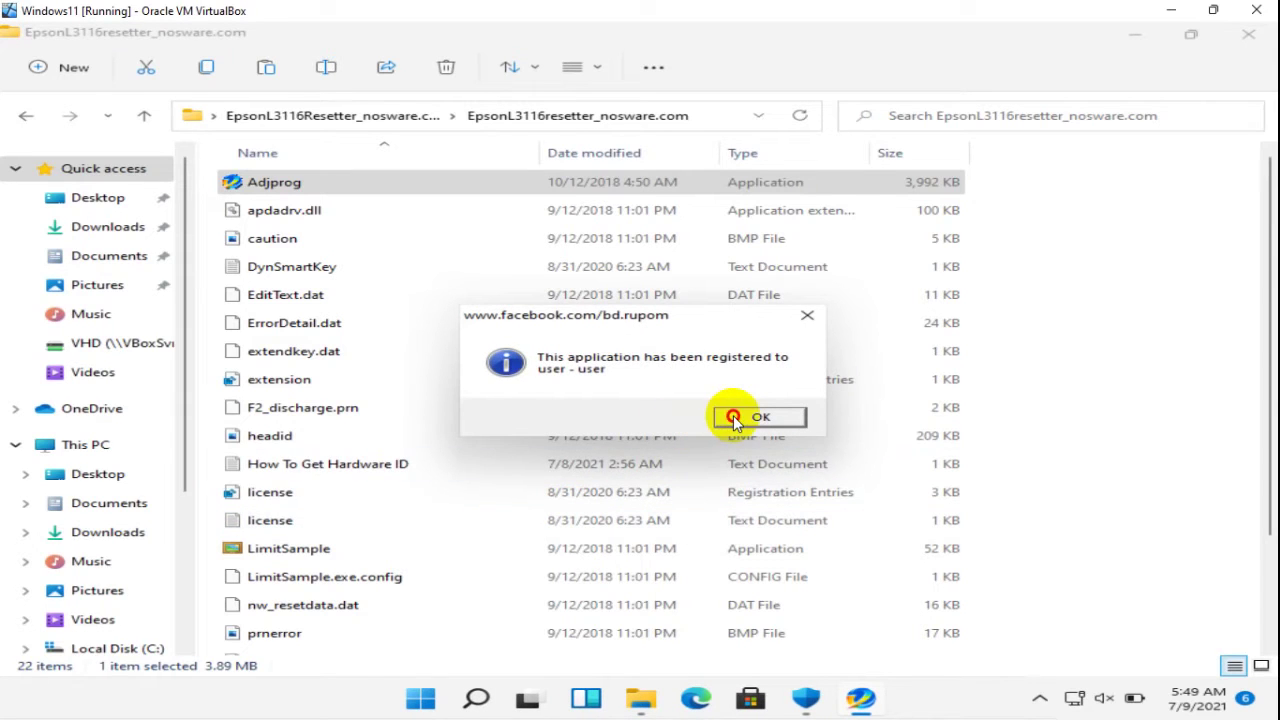
pyautogui.click(735, 418)
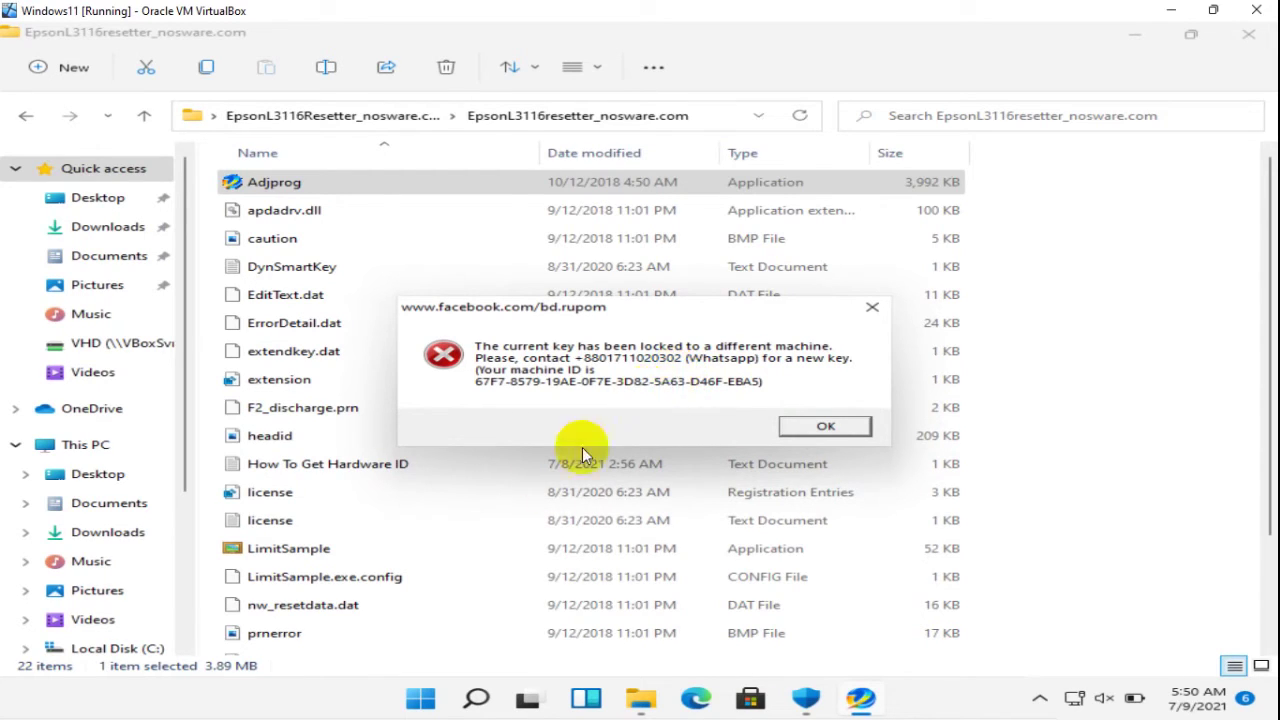
# Launch Notepad through the Run dialog and paste in the text of the locked-key error message
pyautogui.press('super+r')
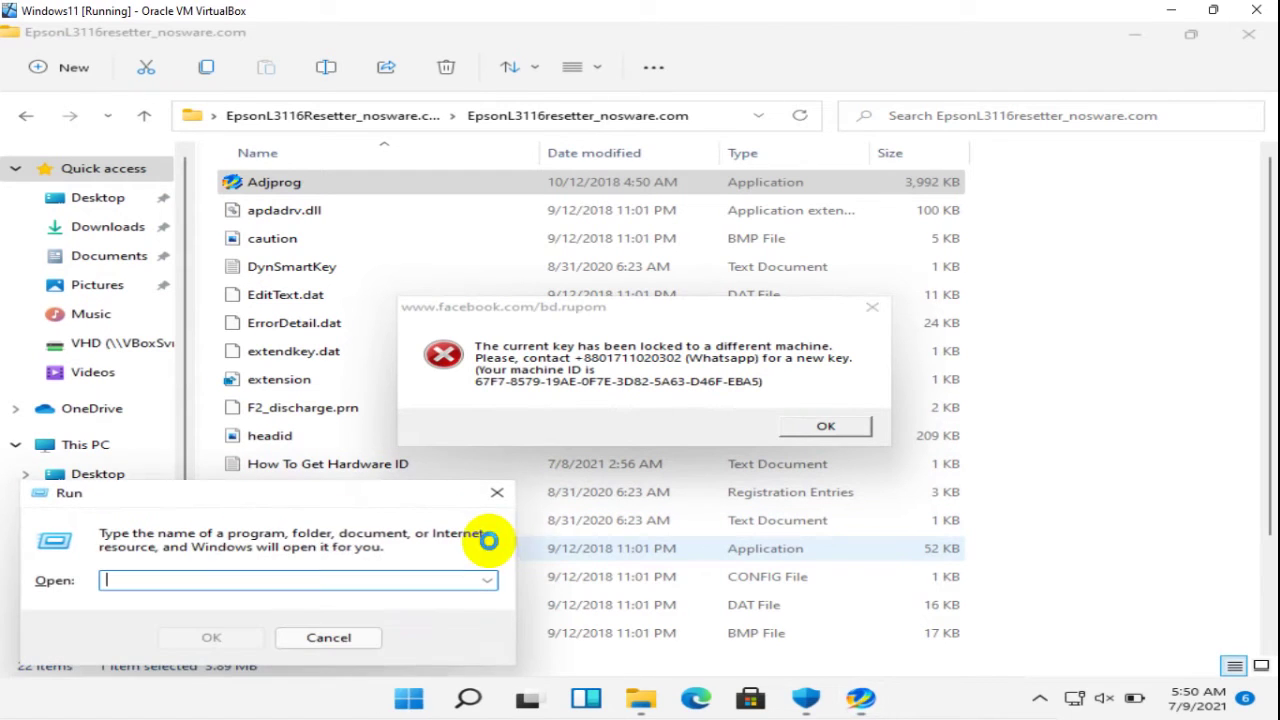
pyautogui.write('notepa')
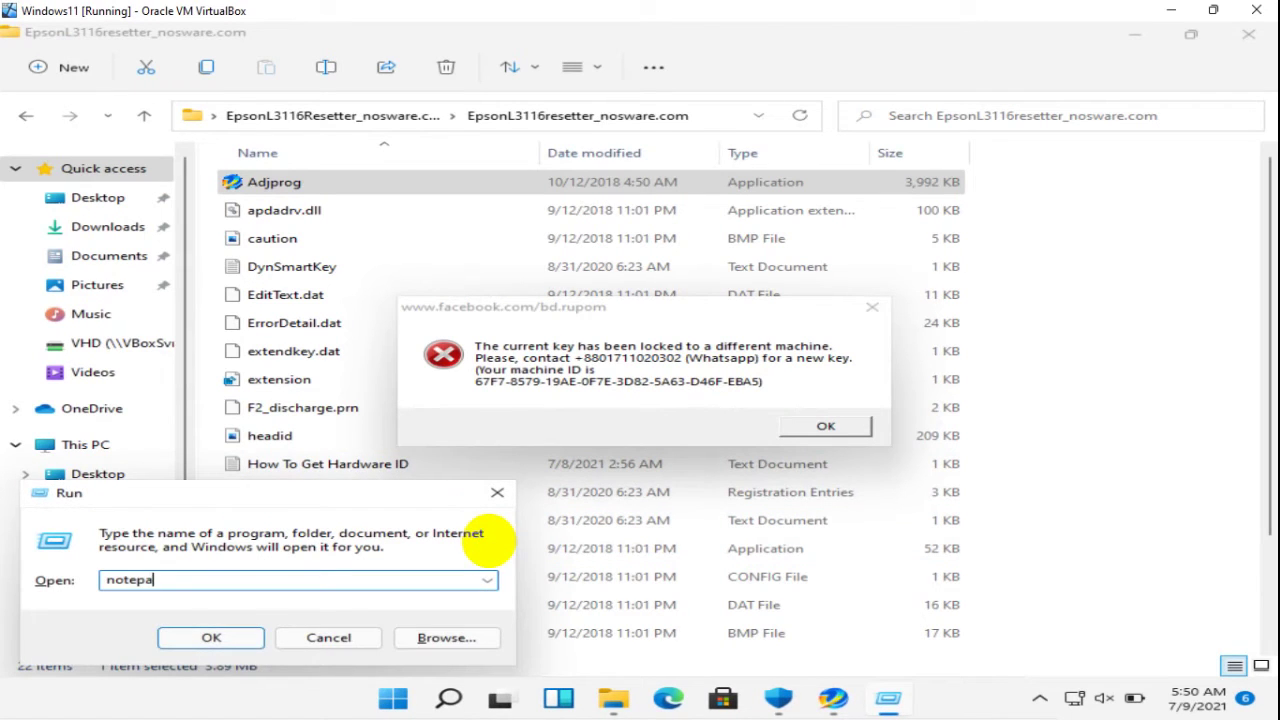
pyautogui.write('d')
pyautogui.press('Return')
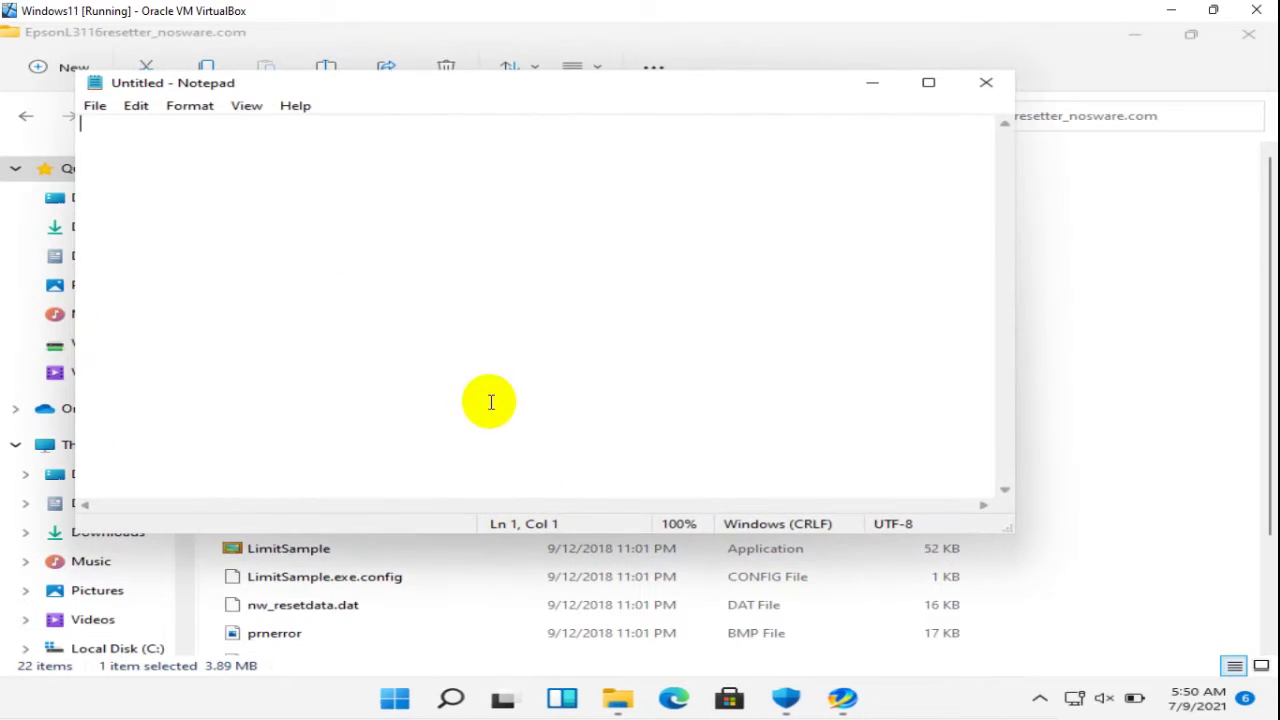
pyautogui.hotkey('ctrl', 'v')
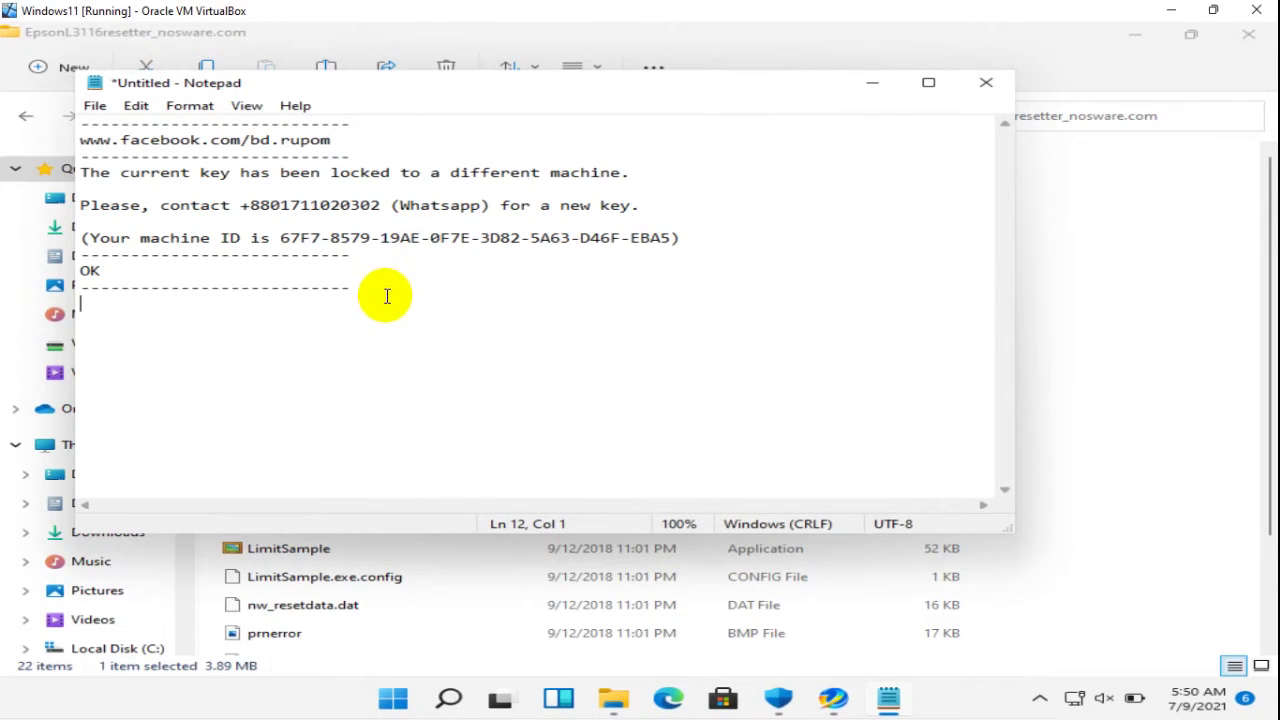
# Delete the pasted text before and after the machine ID line's code, and minimize Notepad
pyautogui.moveTo(387, 296); pyautogui.dragTo(49, 246)
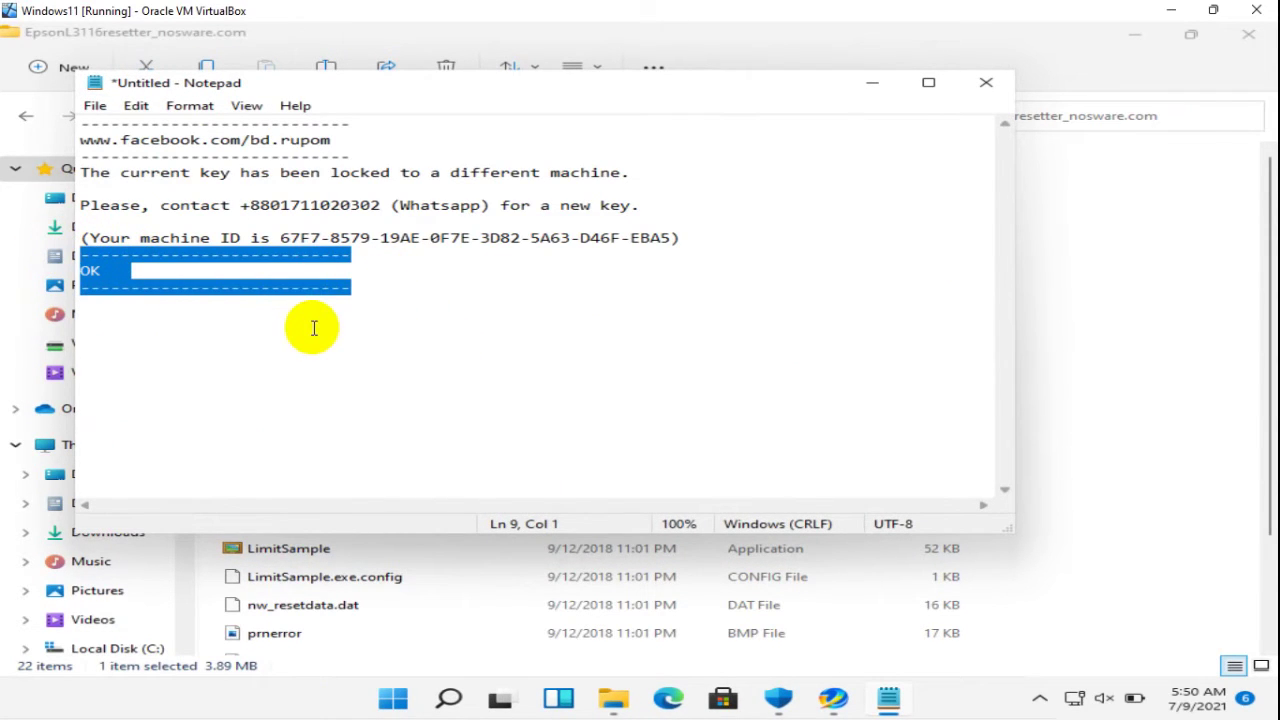
pyautogui.press('Delete')
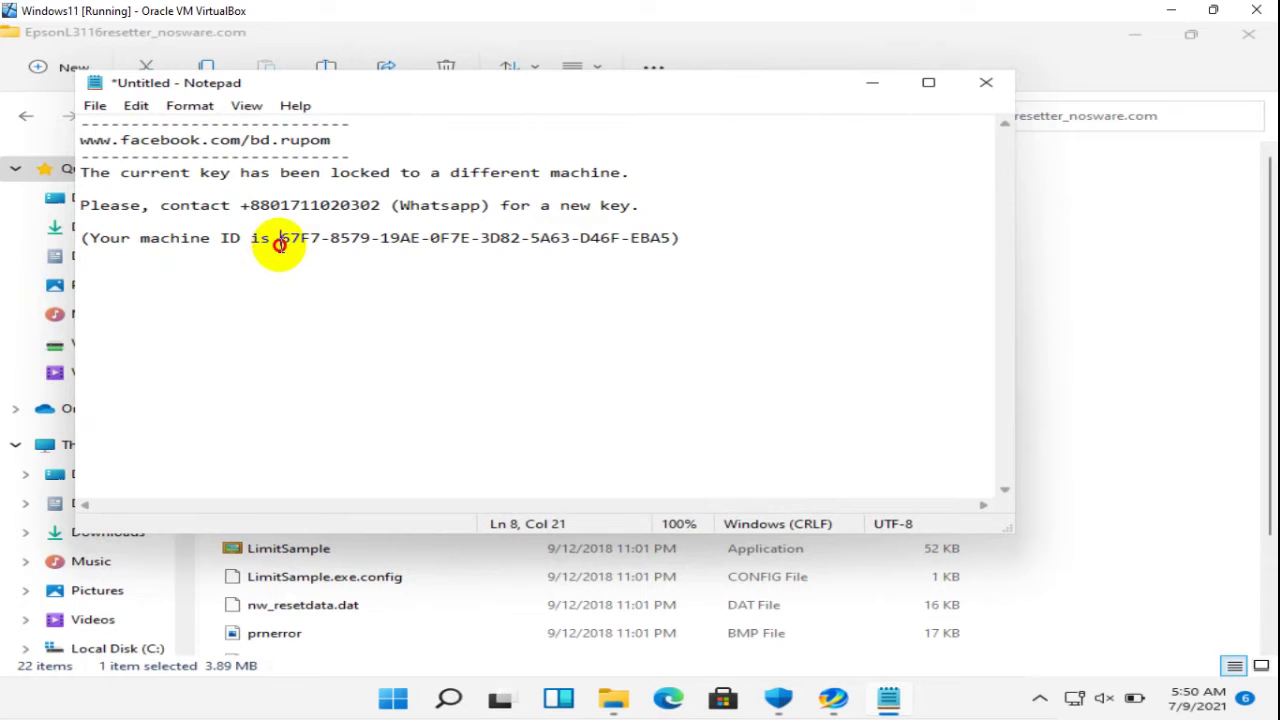
pyautogui.moveTo(280, 243); pyautogui.dragTo(80, 120)
pyautogui.press('Delete')
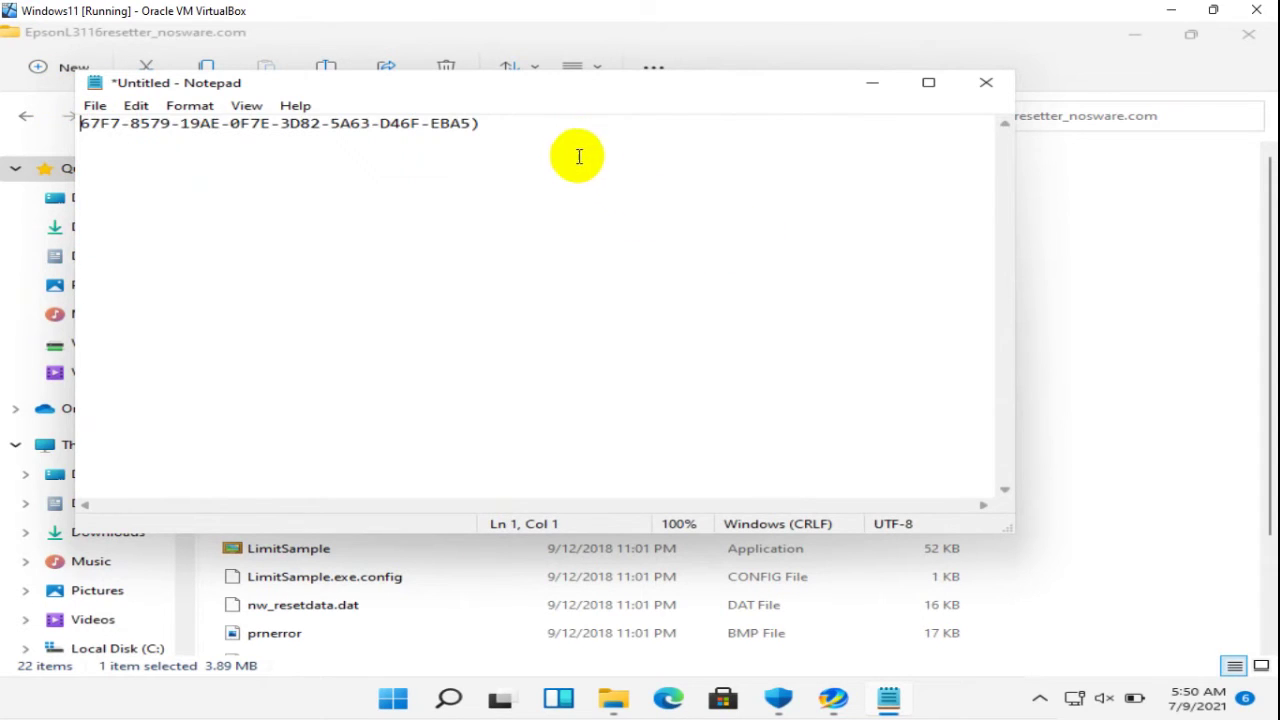
pyautogui.click(548, 123)
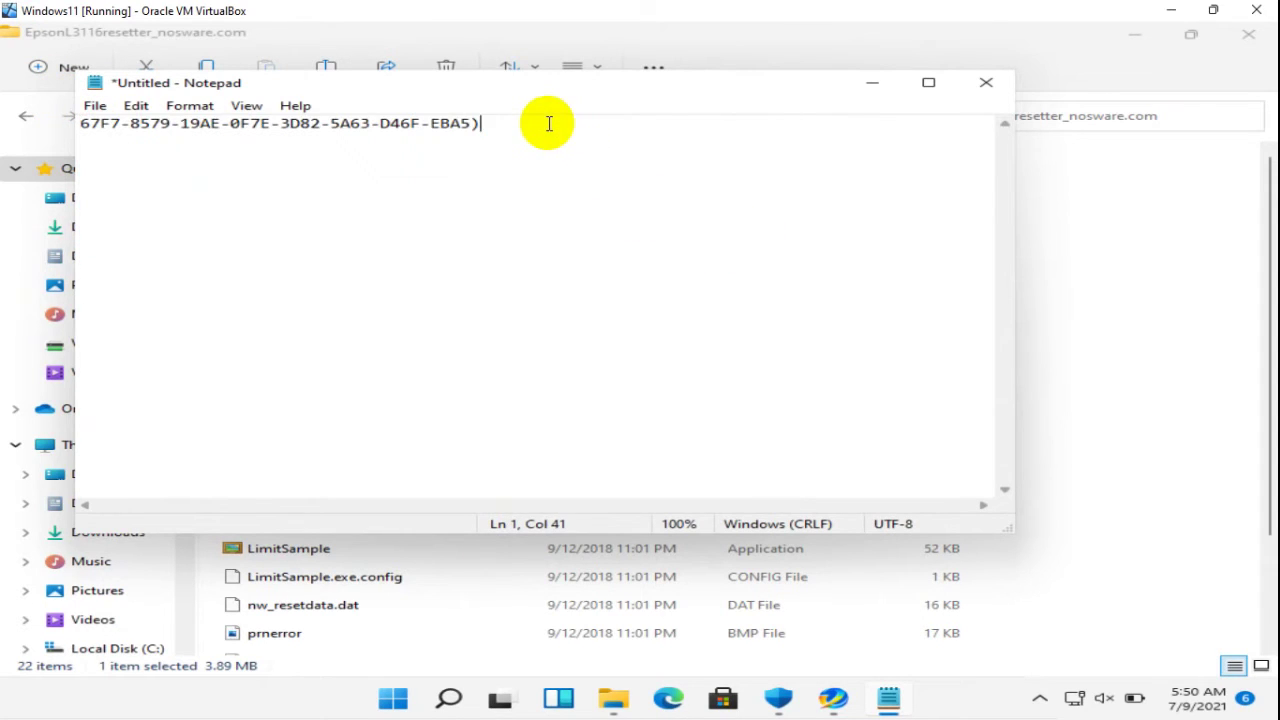
pyautogui.click(868, 81)
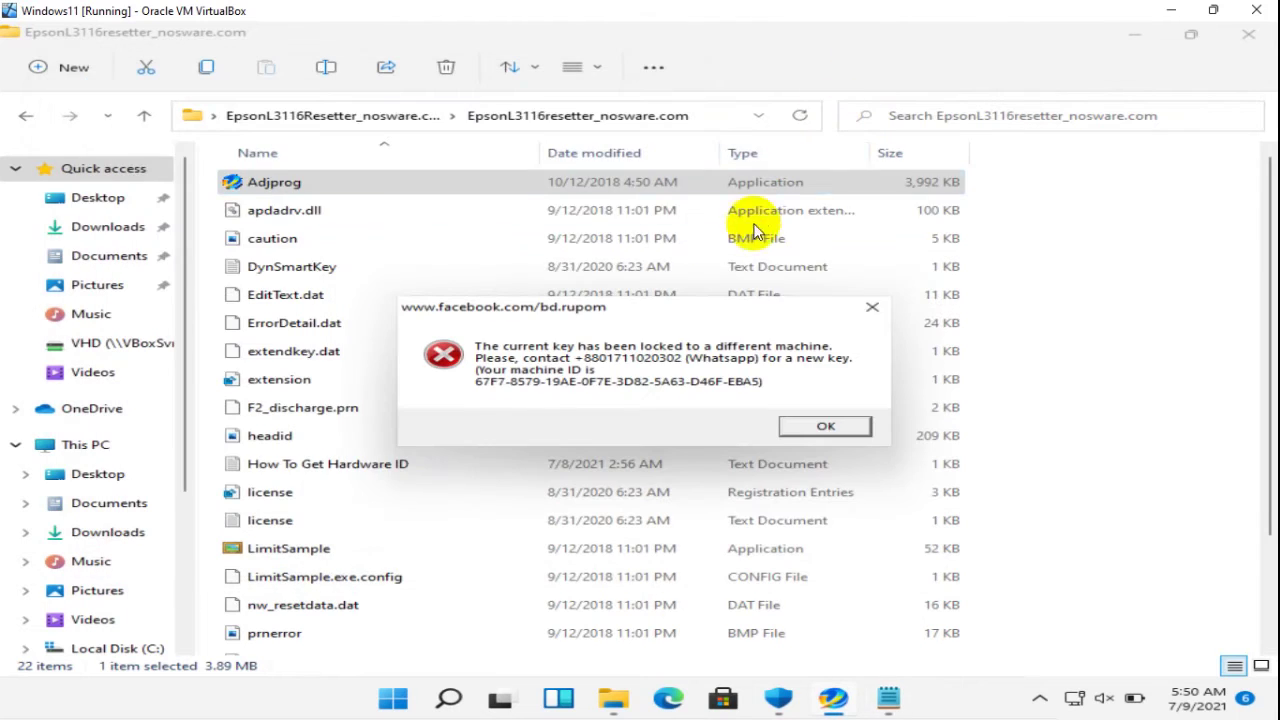
# Dismiss the locked-key error and run WLGen_EpsonL3116 as administrator from the Keygen folder, allowing it to make changes
pyautogui.click(871, 306)
pyautogui.click(408, 115)
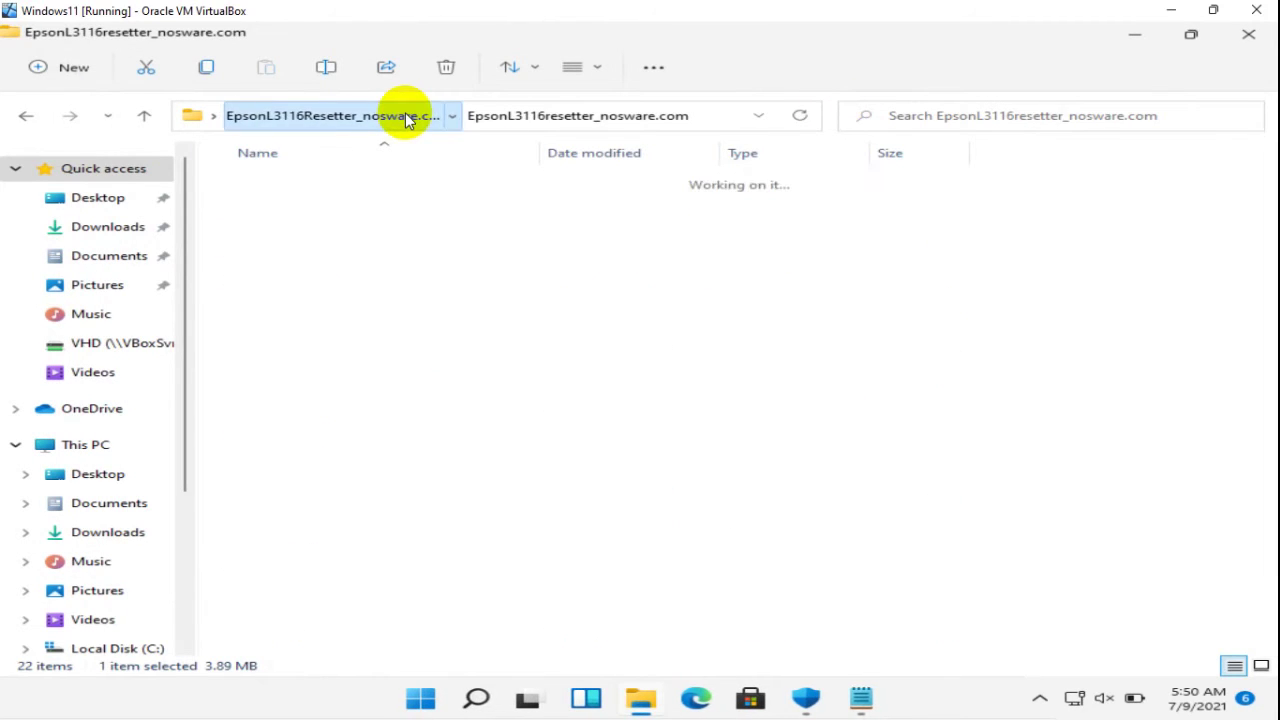
pyautogui.doubleClick(392, 212)
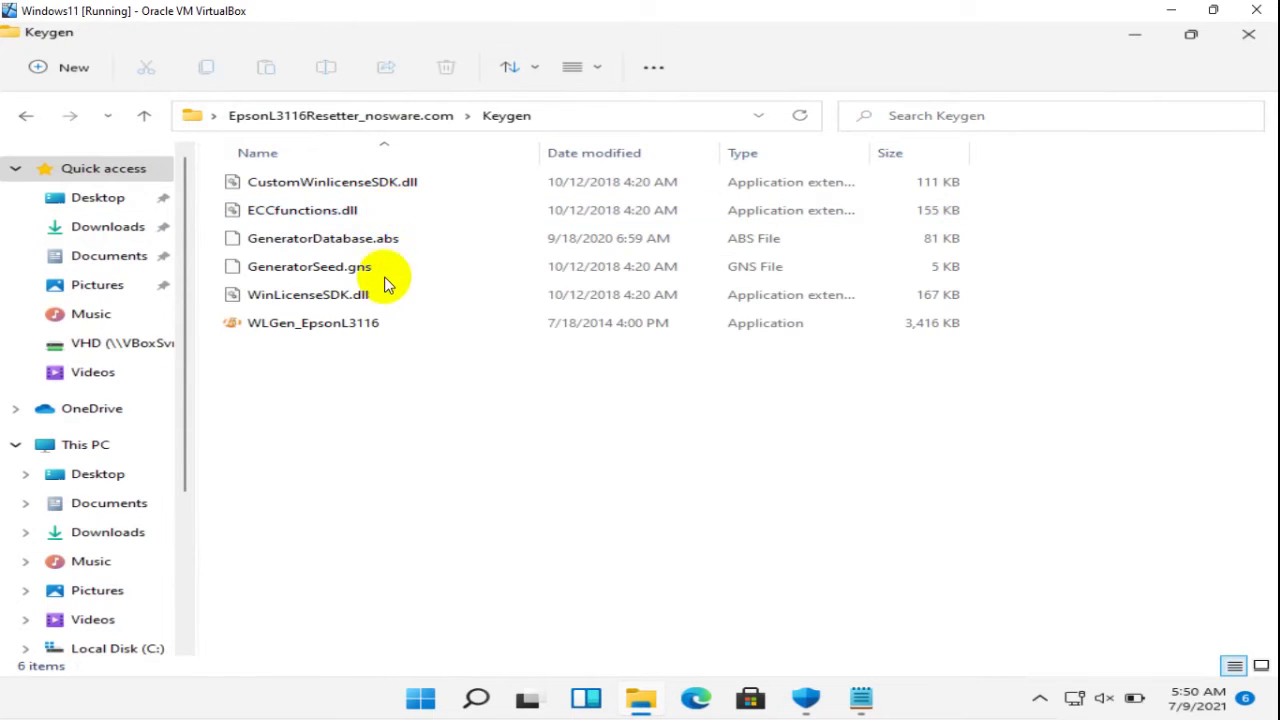
pyautogui.rightClick(384, 322)
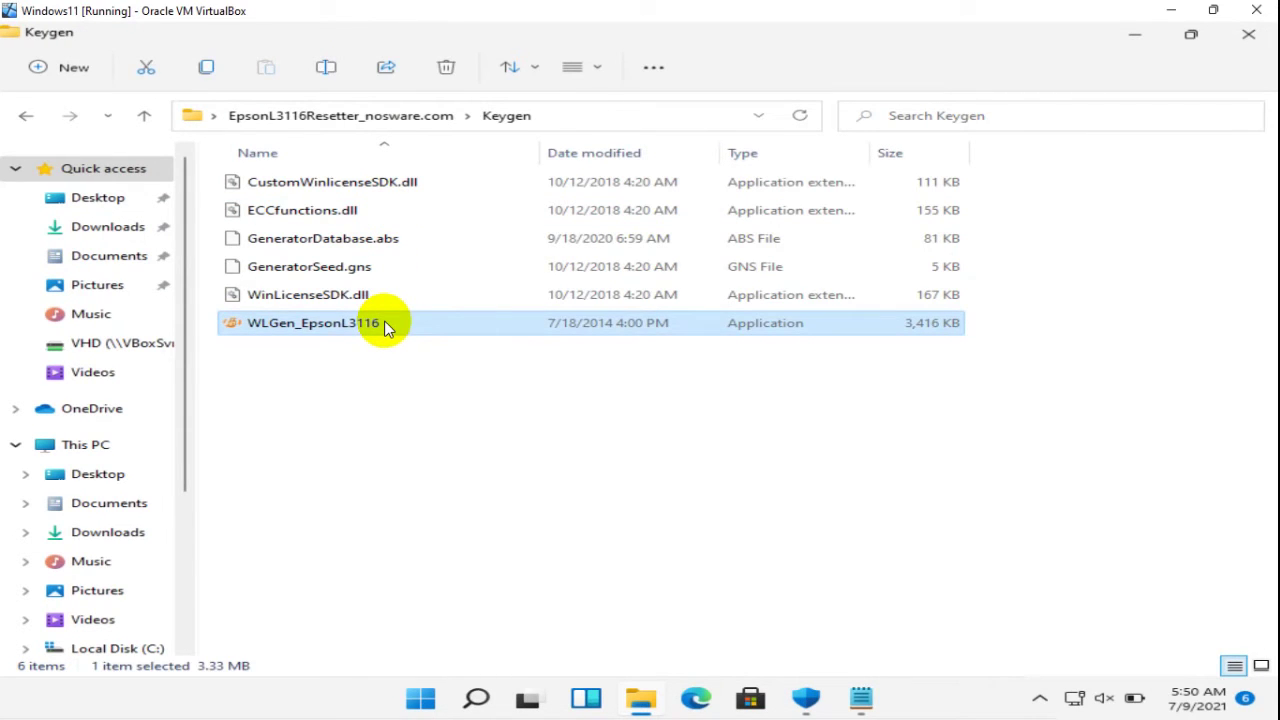
pyautogui.click(498, 421)
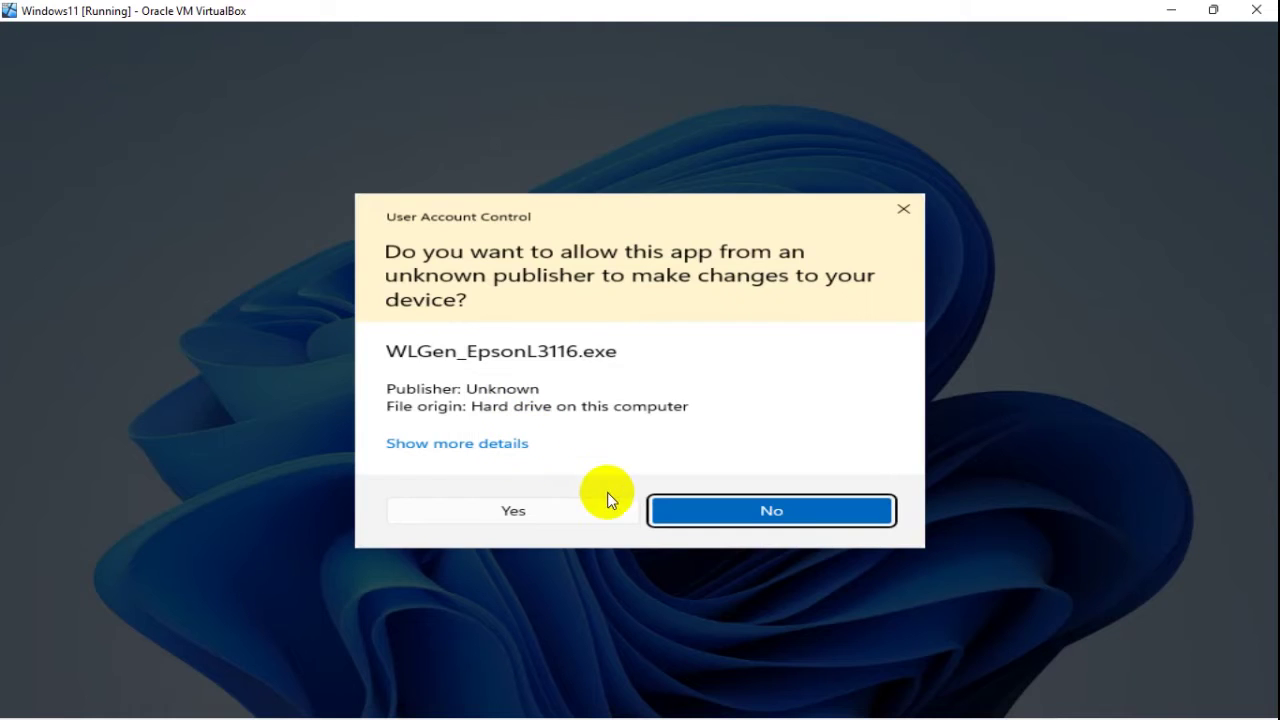
pyautogui.click(602, 504)
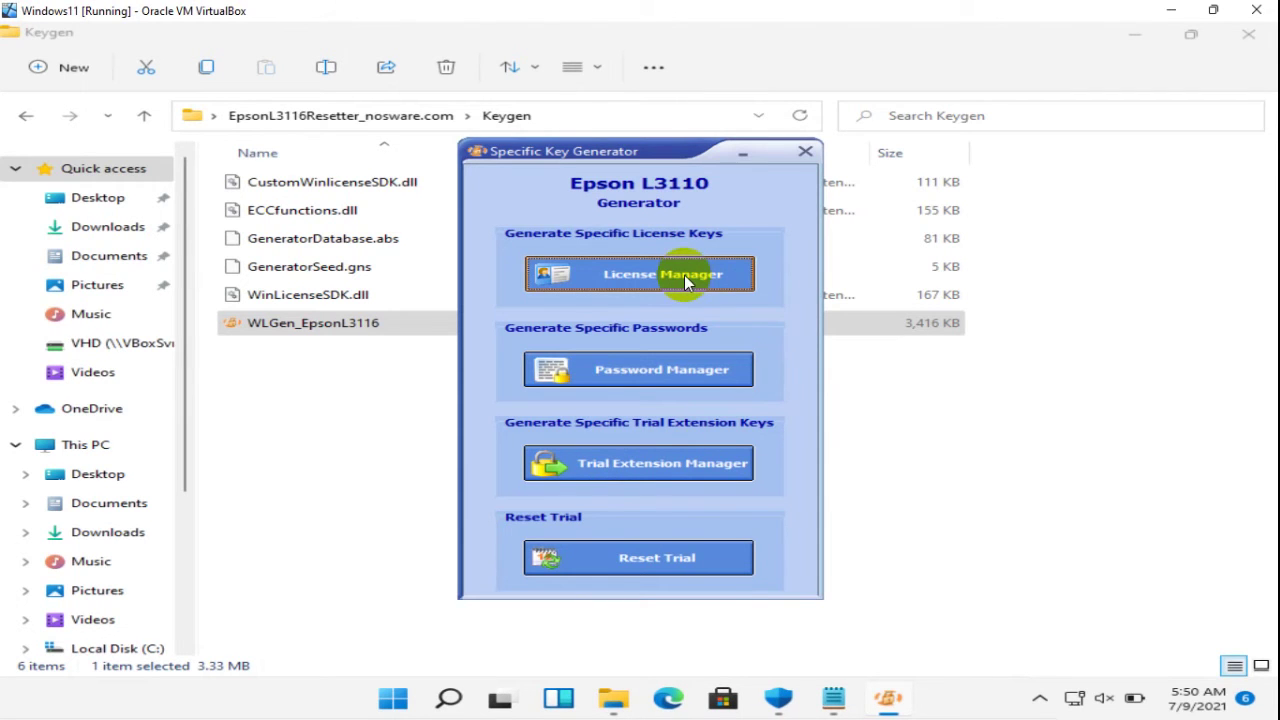
# Start a new license in the License Manager with customer Nosware.com and company Nosware
pyautogui.click(686, 282)
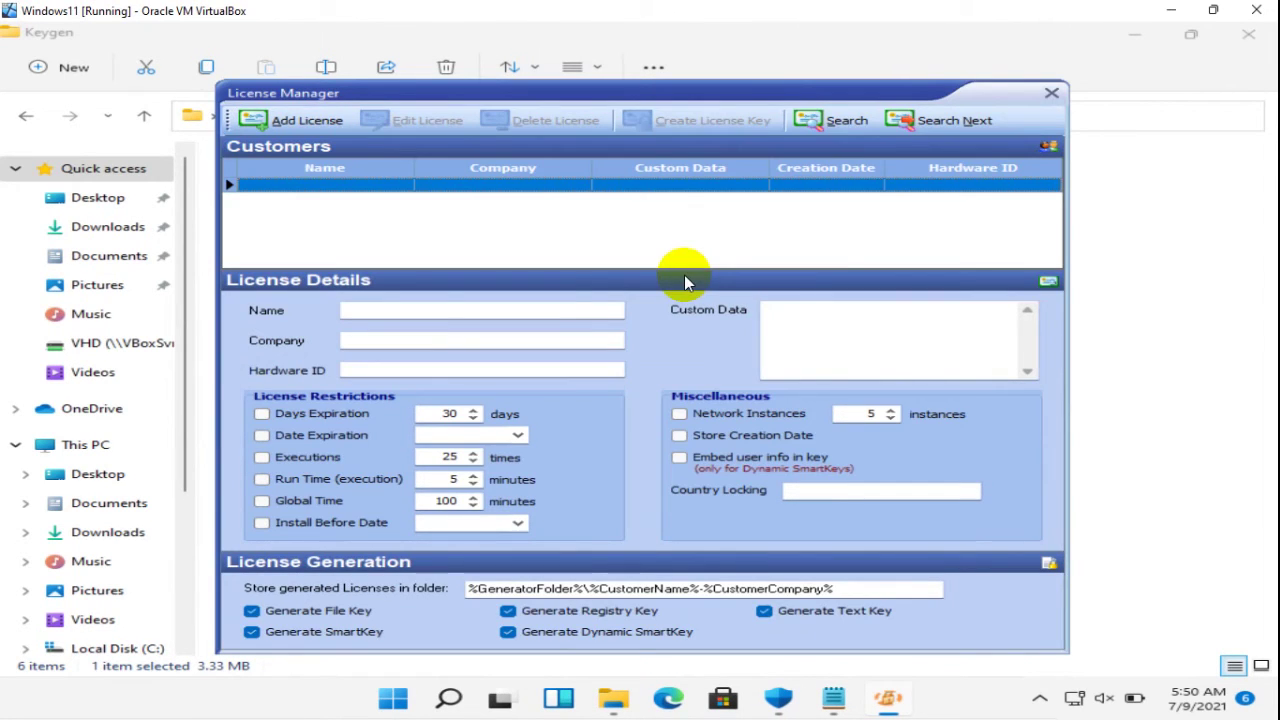
pyautogui.click(319, 128)
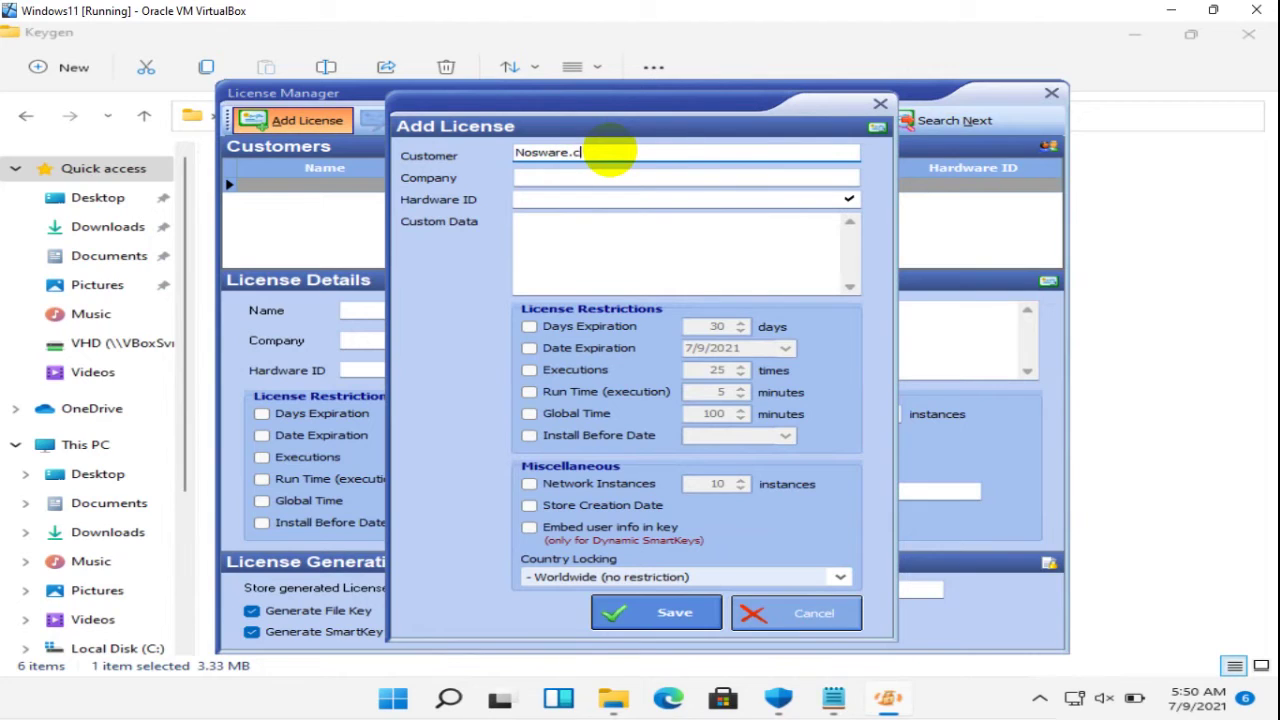
pyautogui.click(602, 178)
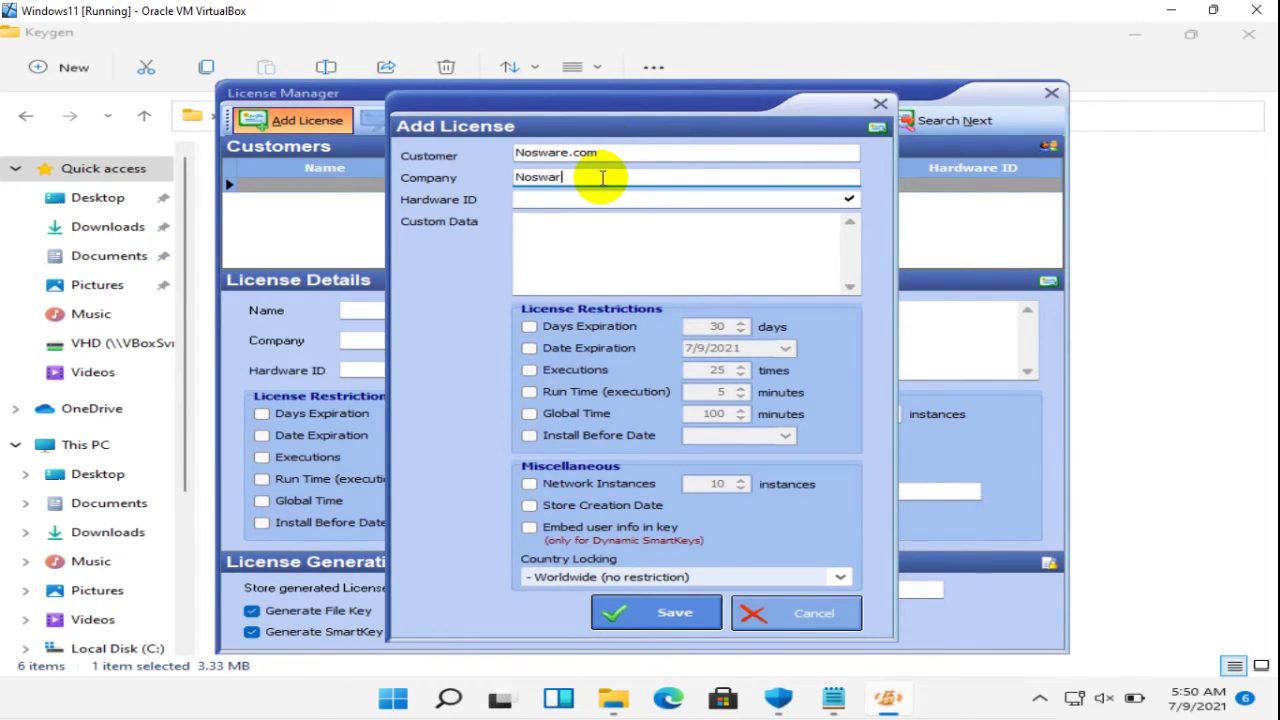
pyautogui.press('Tab')
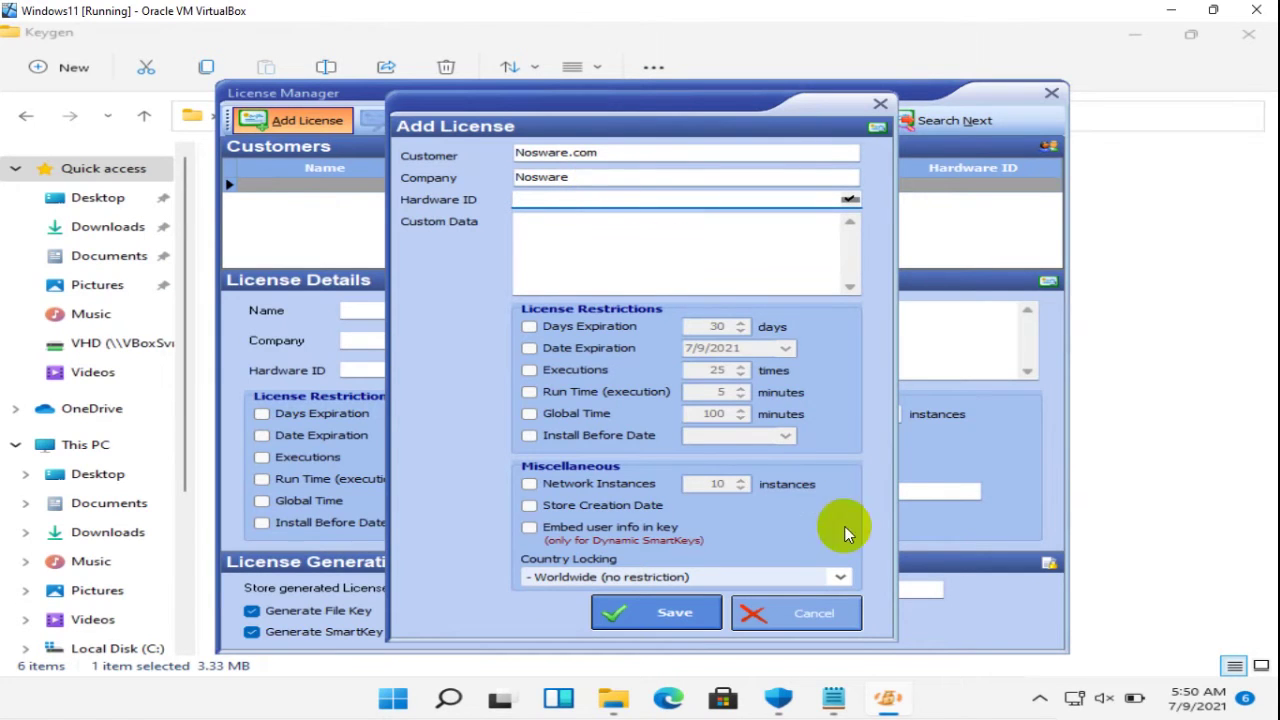
pyautogui.click(833, 690)
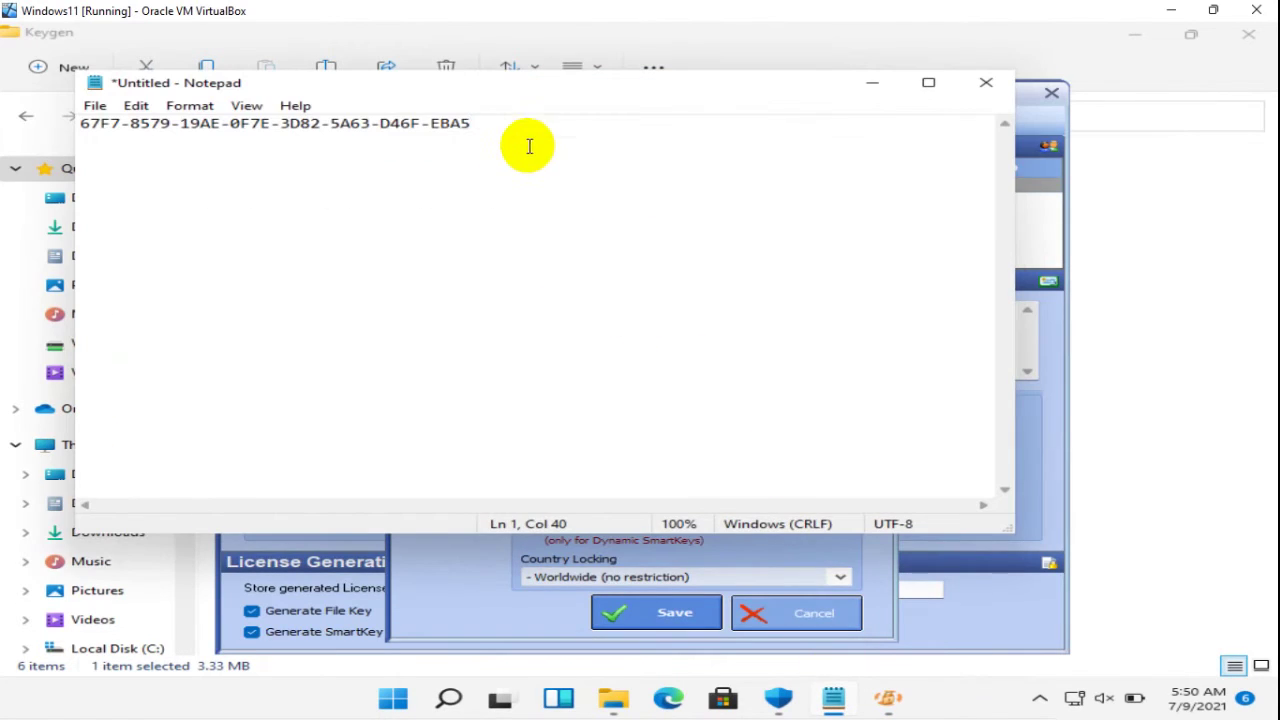
pyautogui.moveTo(524, 121); pyautogui.dragTo(71, 126)
pyautogui.rightClick(160, 125)
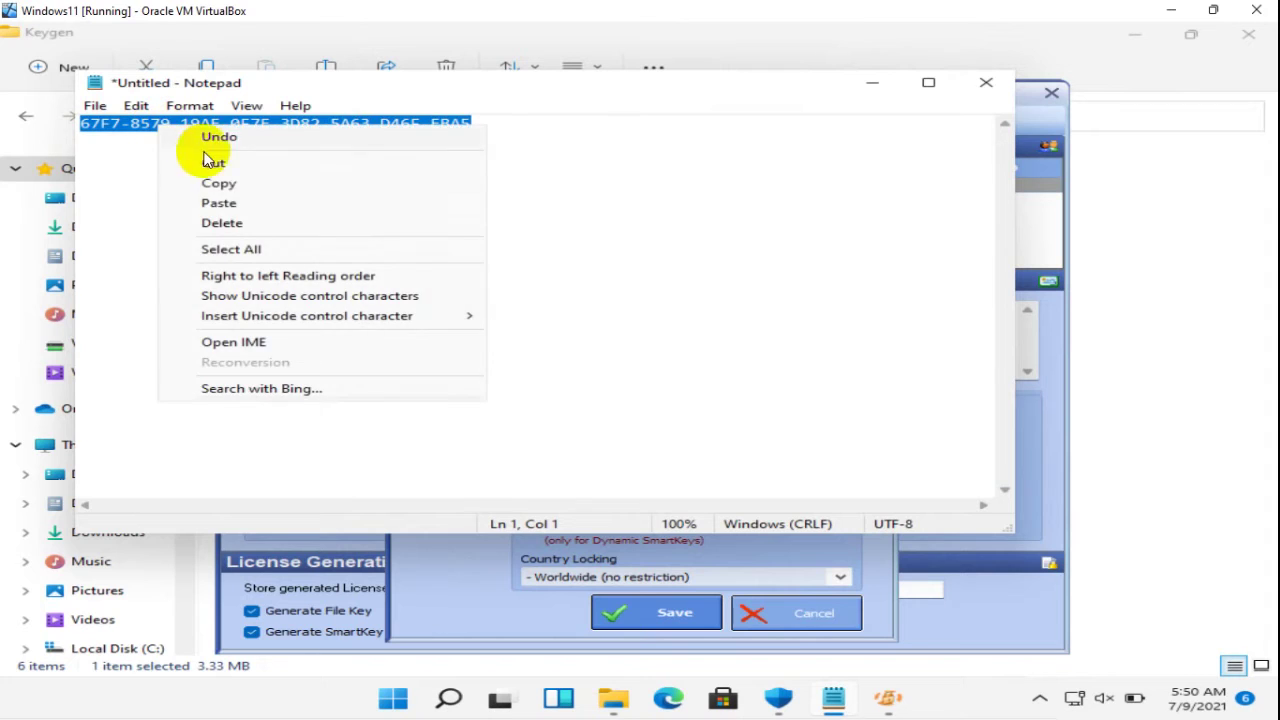
pyautogui.click(220, 183)
pyautogui.click(870, 90)
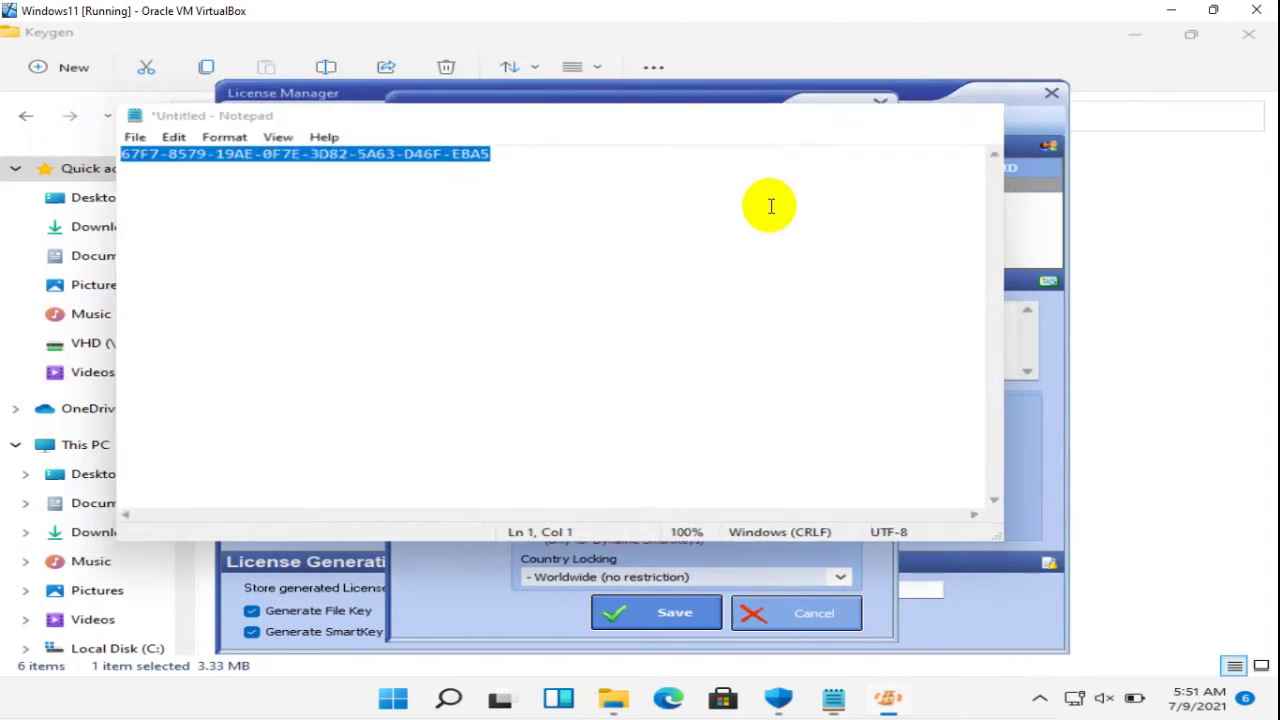
pyautogui.hotkey('ctrl', 'v')
pyautogui.click(633, 231)
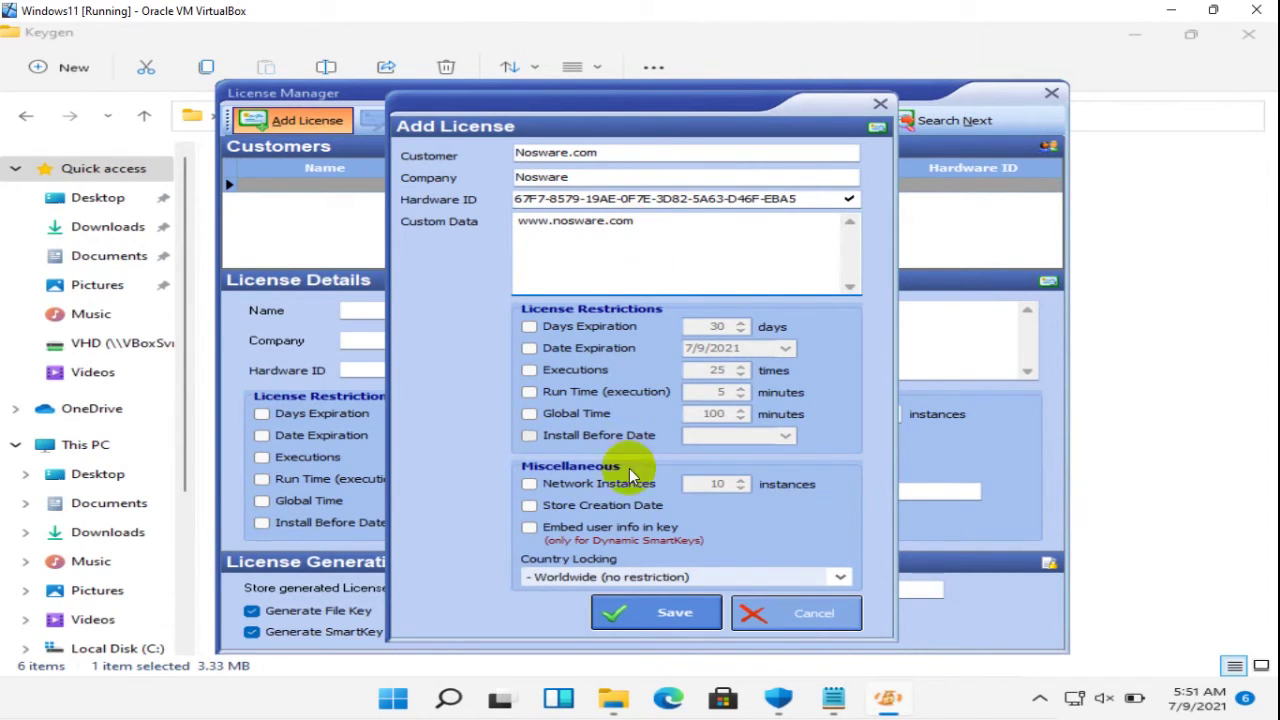
pyautogui.click(676, 614)
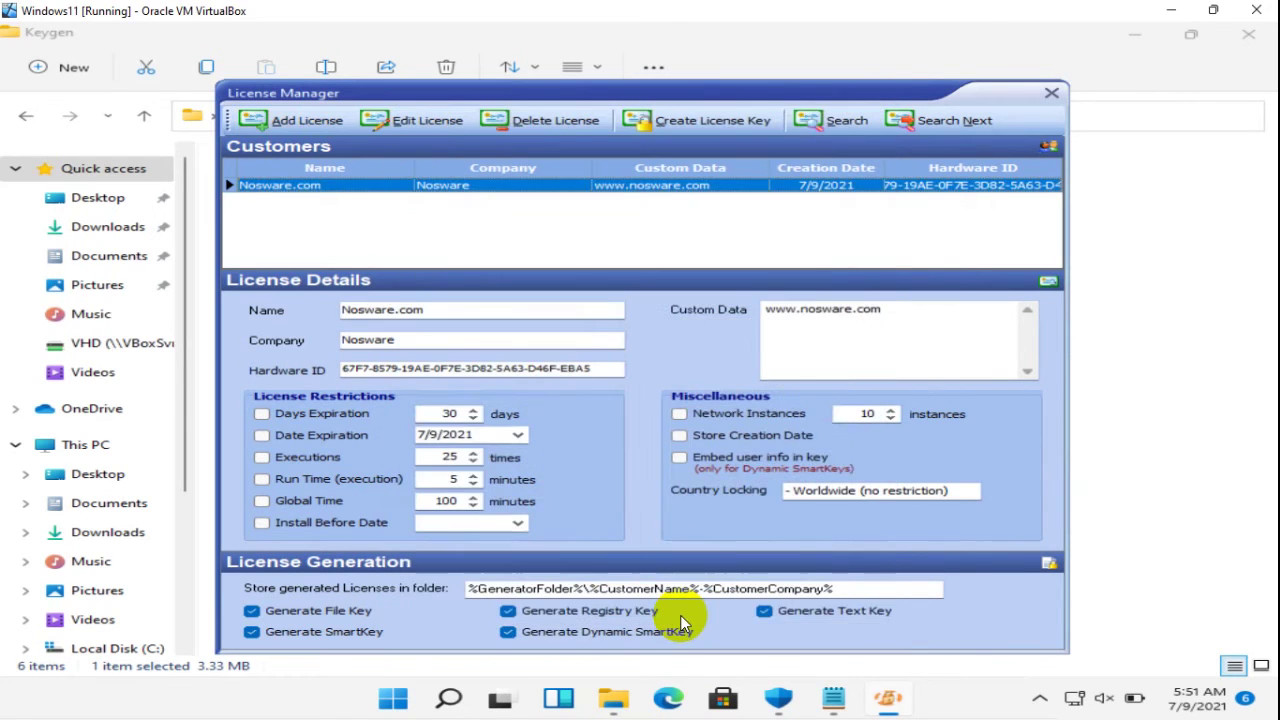
# Create the license key for the Nosware.com customer and close the key generator
pyautogui.click(705, 131)
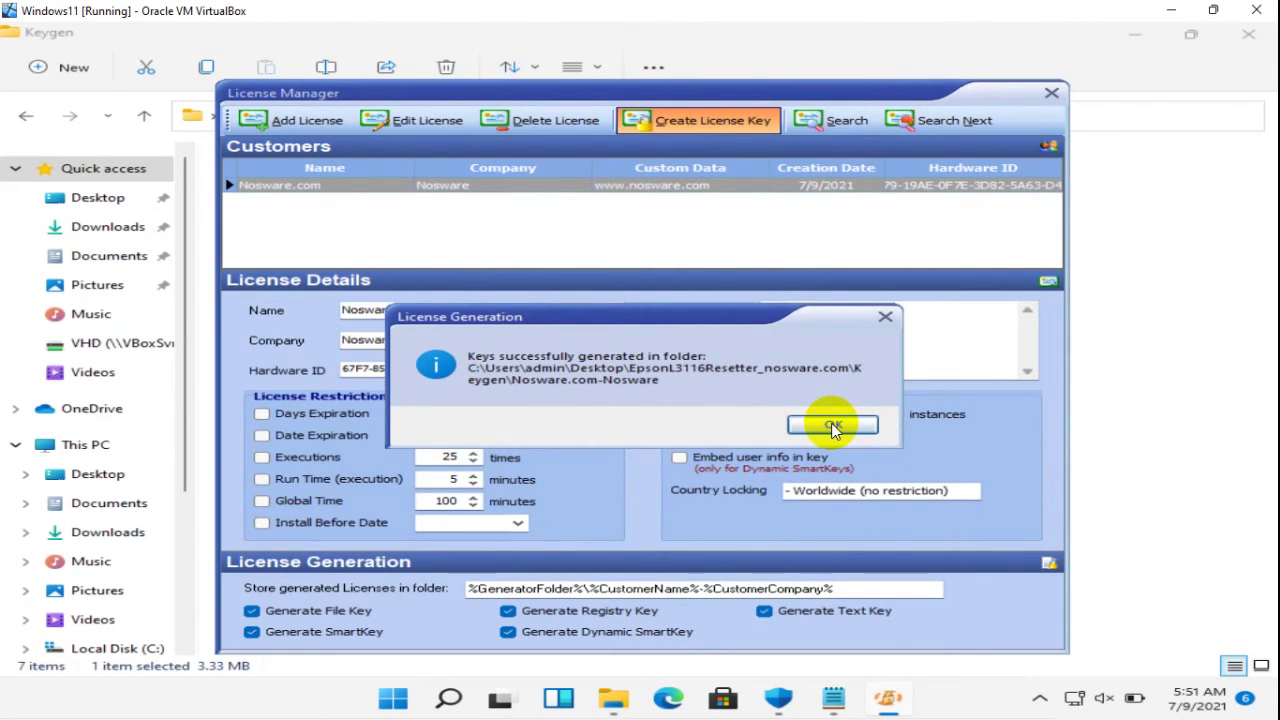
pyautogui.click(831, 423)
pyautogui.click(1050, 95)
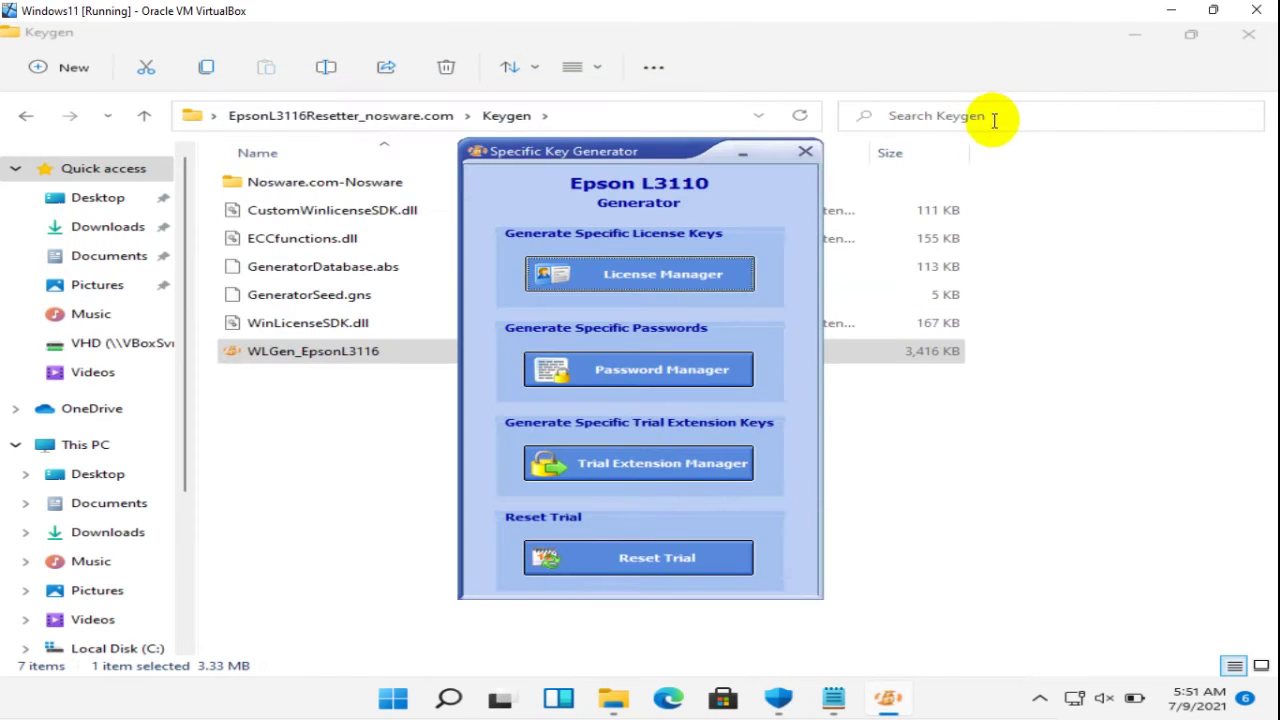
pyautogui.click(806, 153)
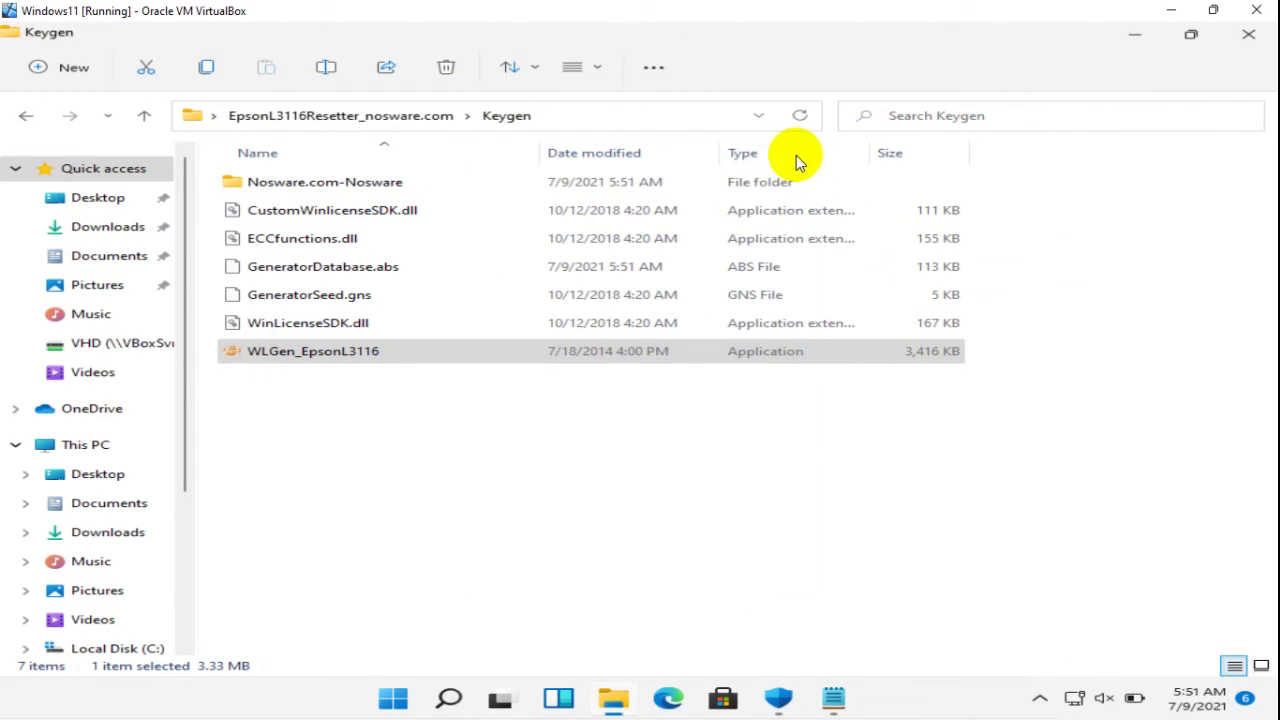
# Copy all the generated license files from the Nosware.com-Nosware folder inside Keygen
pyautogui.doubleClick(400, 186)
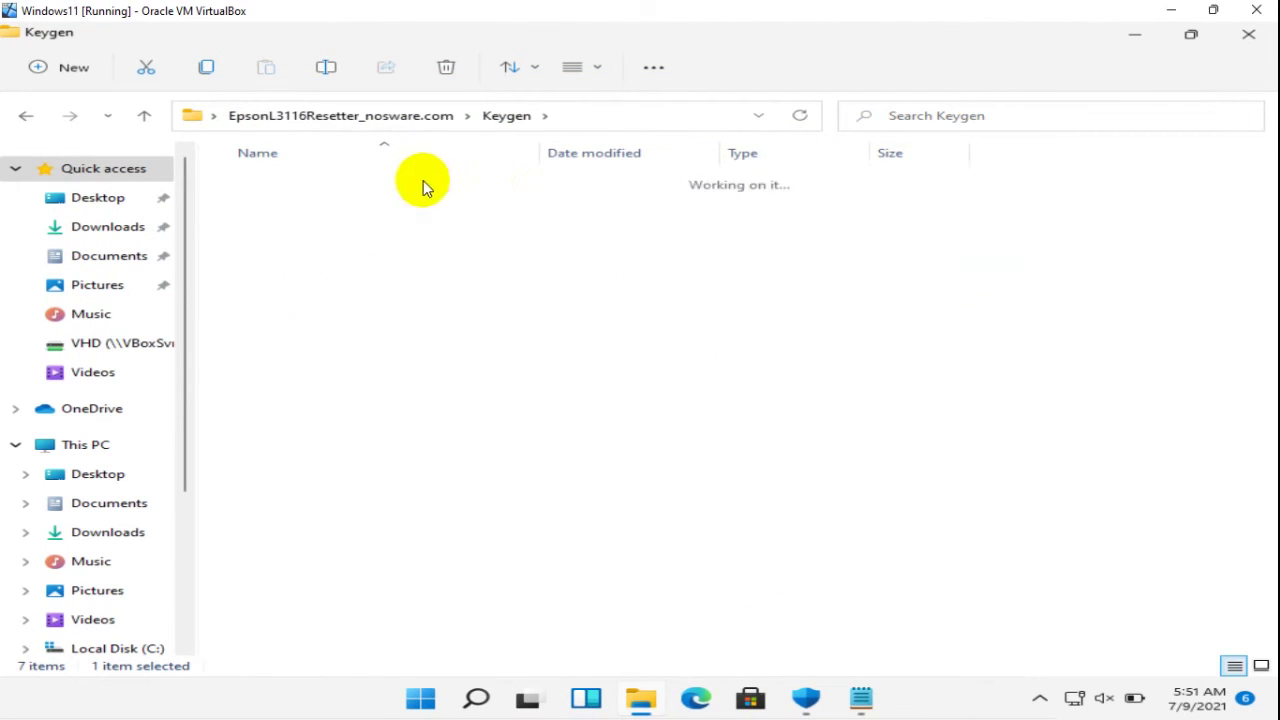
pyautogui.moveTo(800, 383); pyautogui.dragTo(580, 289)
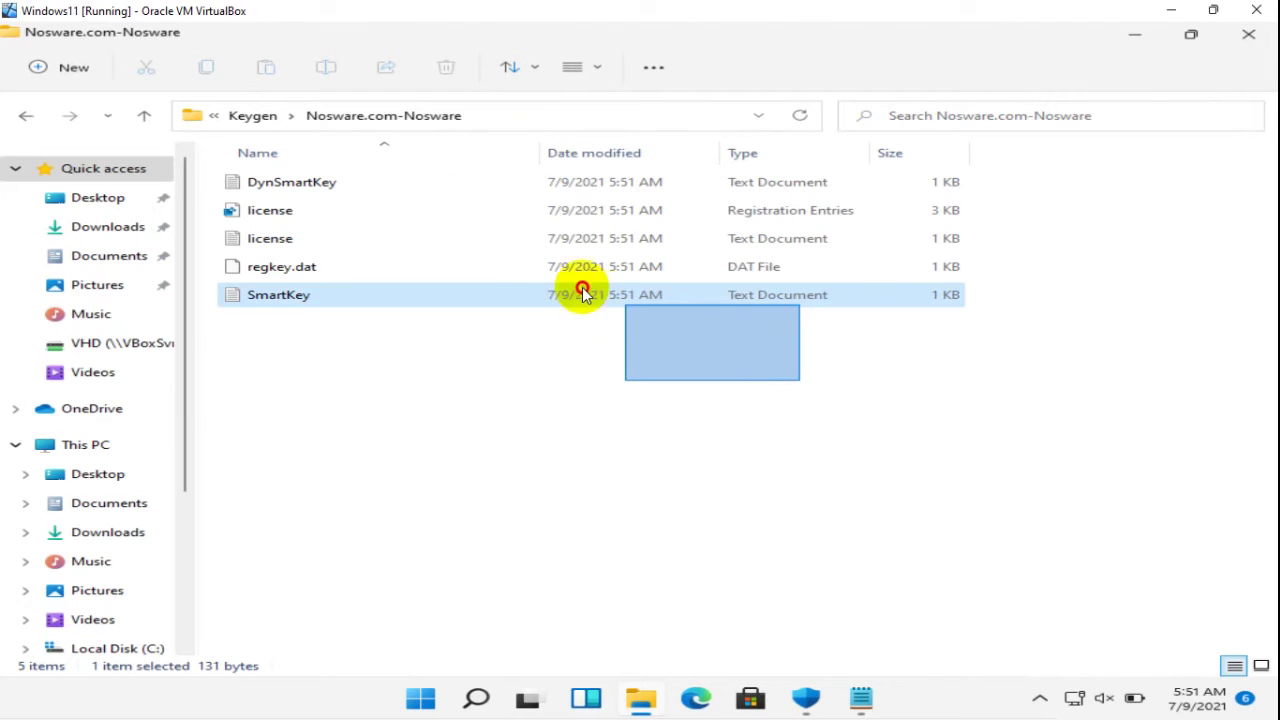
pyautogui.moveTo(396, 215); pyautogui.dragTo(335, 171)
pyautogui.rightClick(366, 195)
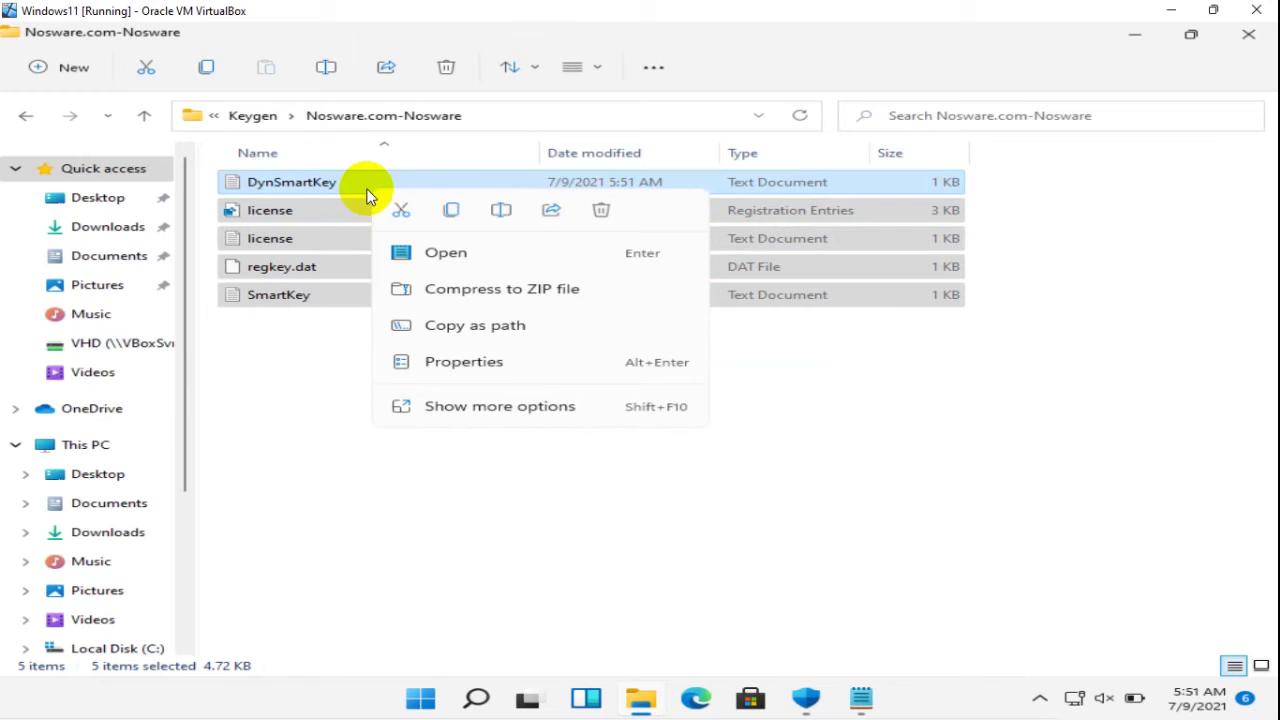
pyautogui.click(449, 216)
# Paste the license files into the EpsonL3116resetter_nosware.com subfolder, replacing the files that have the same names
pyautogui.click(253, 115)
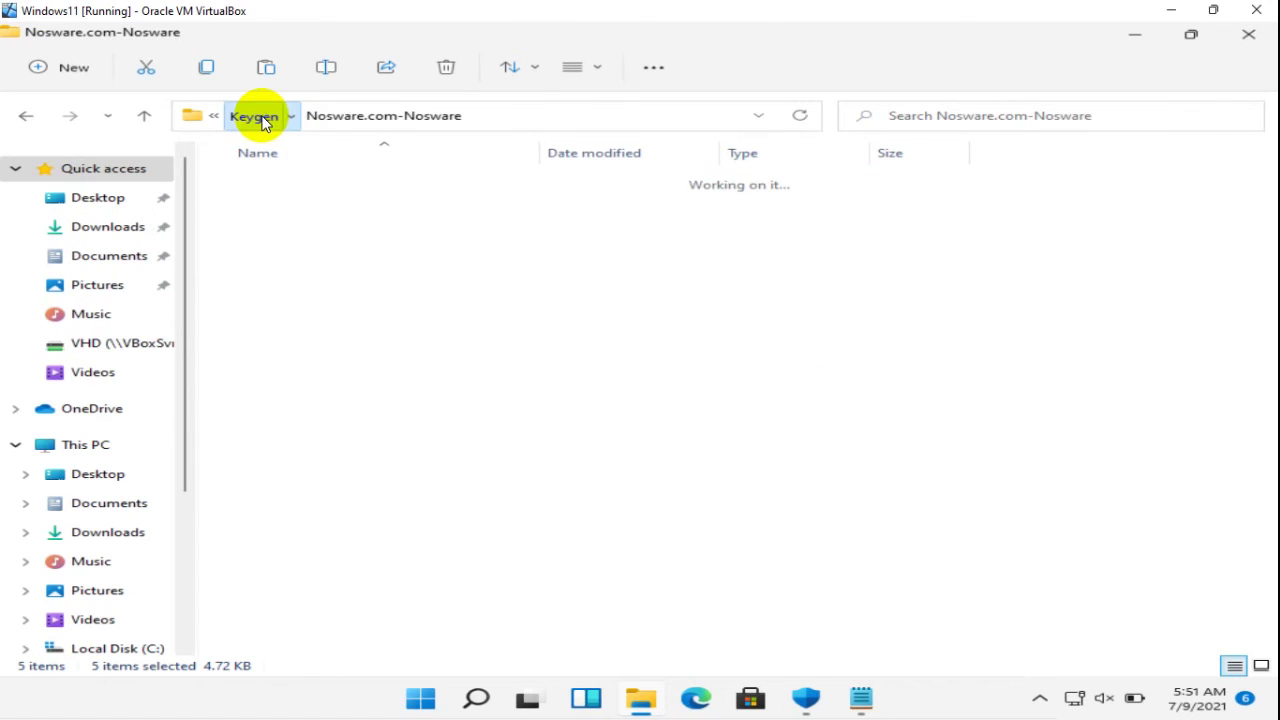
pyautogui.click(330, 118)
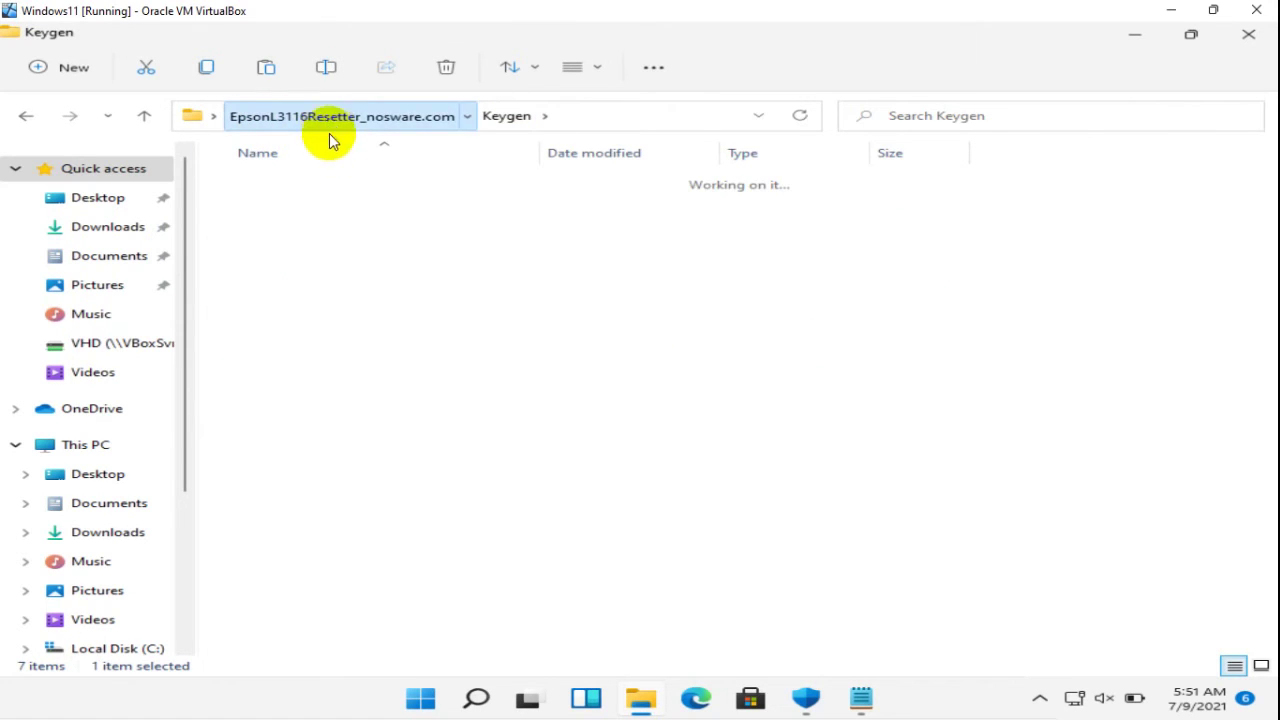
pyautogui.doubleClick(363, 188)
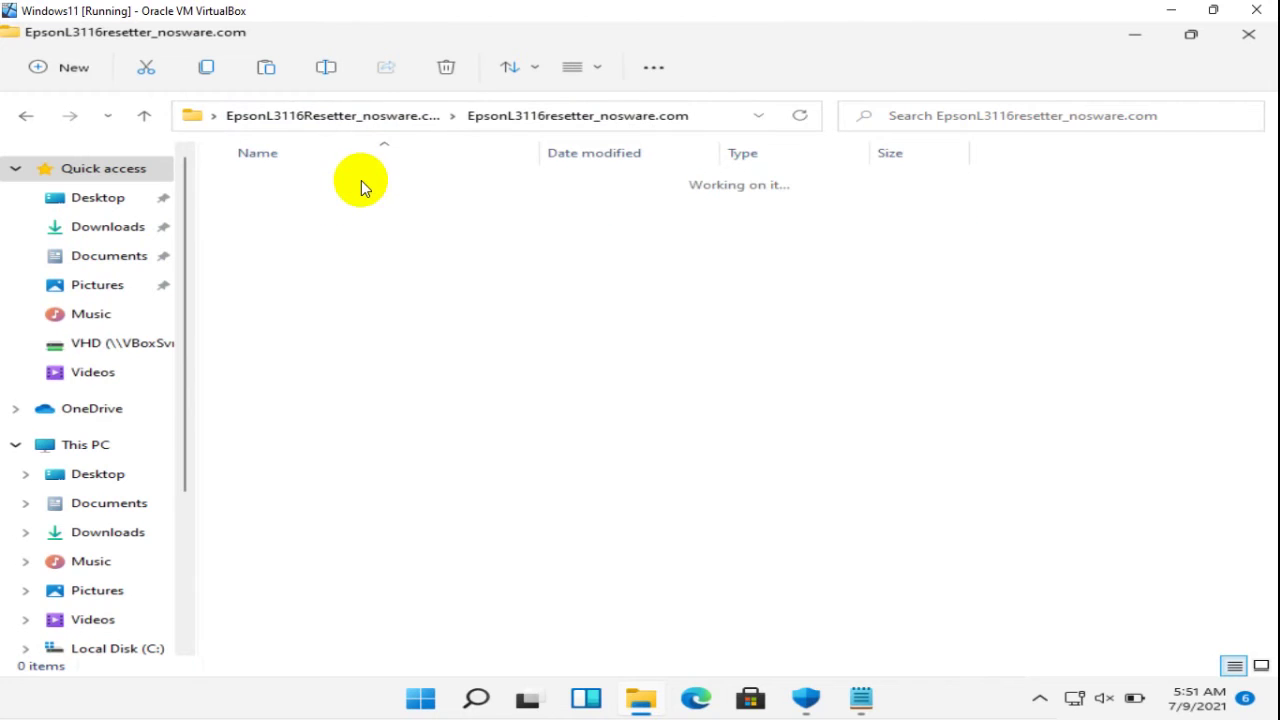
pyautogui.rightClick(1068, 200)
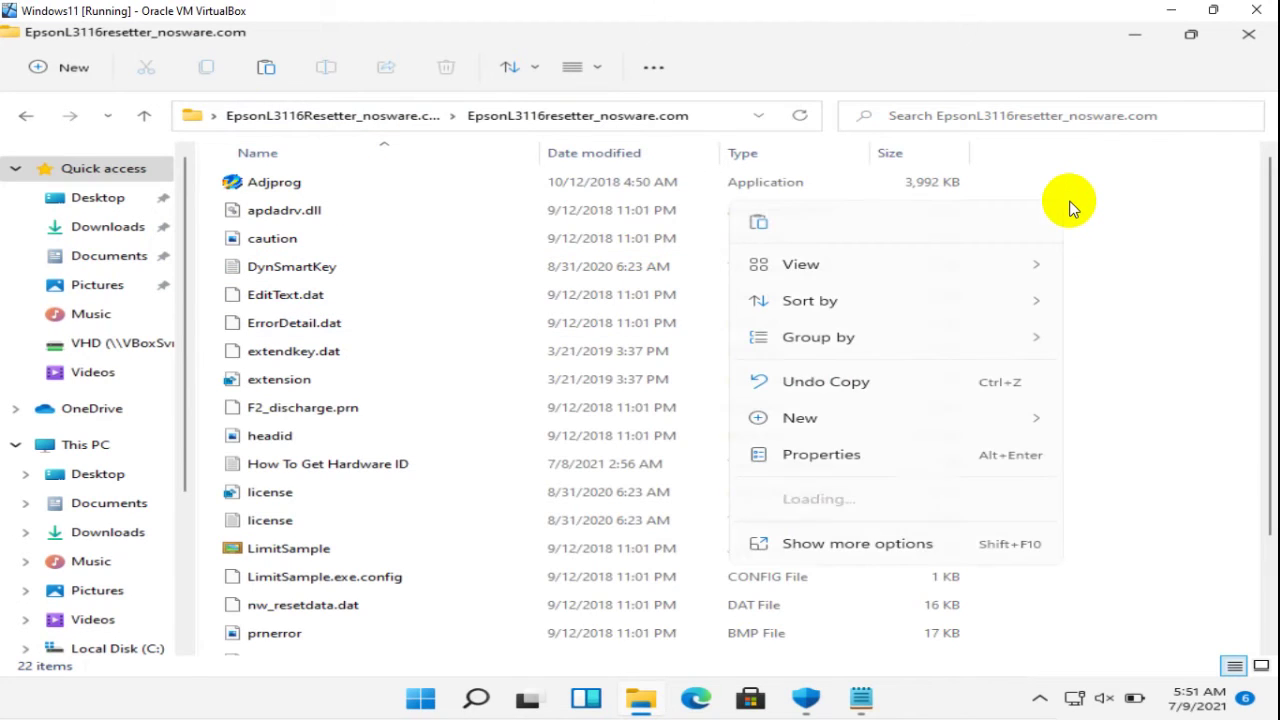
pyautogui.click(706, 223)
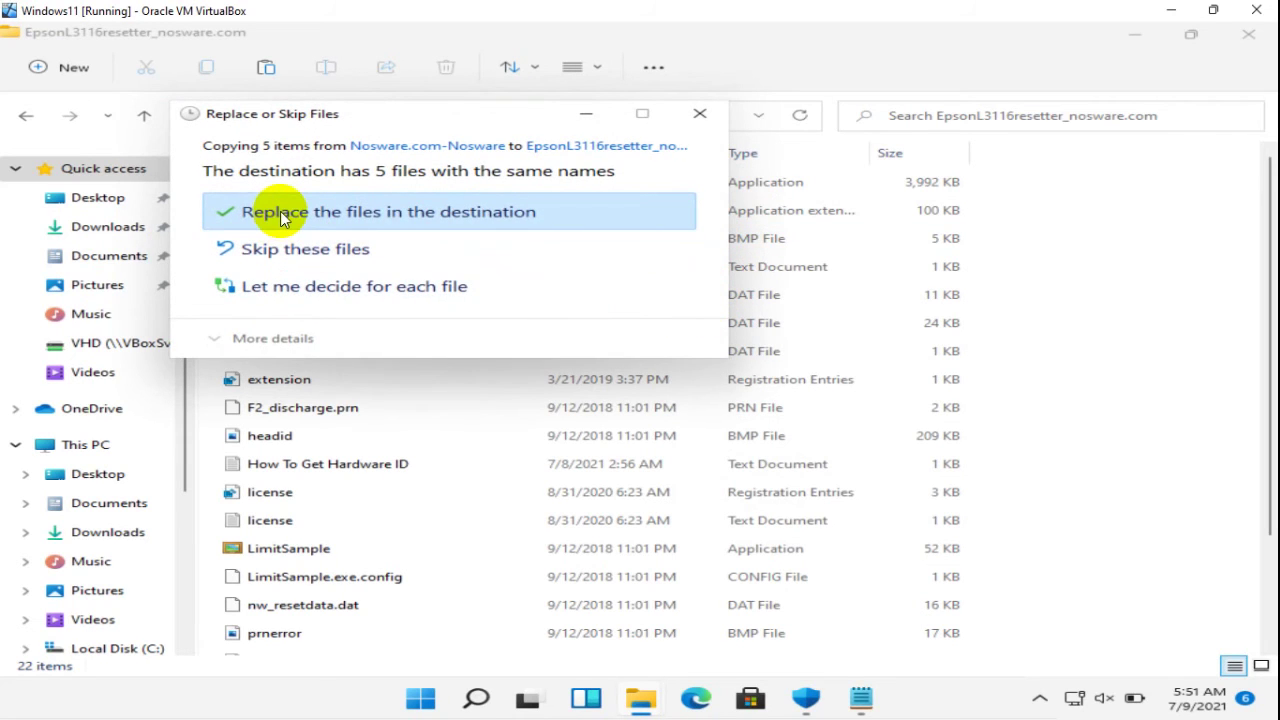
pyautogui.click(280, 211)
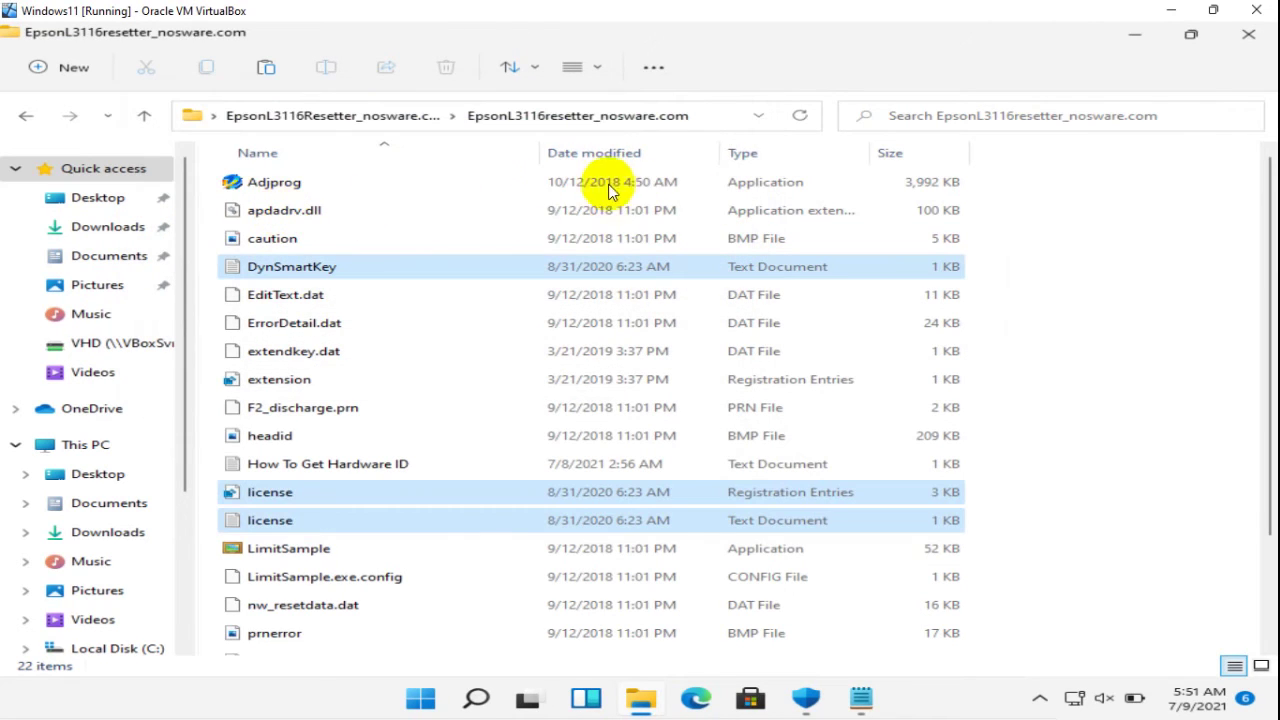
# Run Adjprog as administrator, allow it to make changes, and dismiss its startup message
pyautogui.click(396, 184)
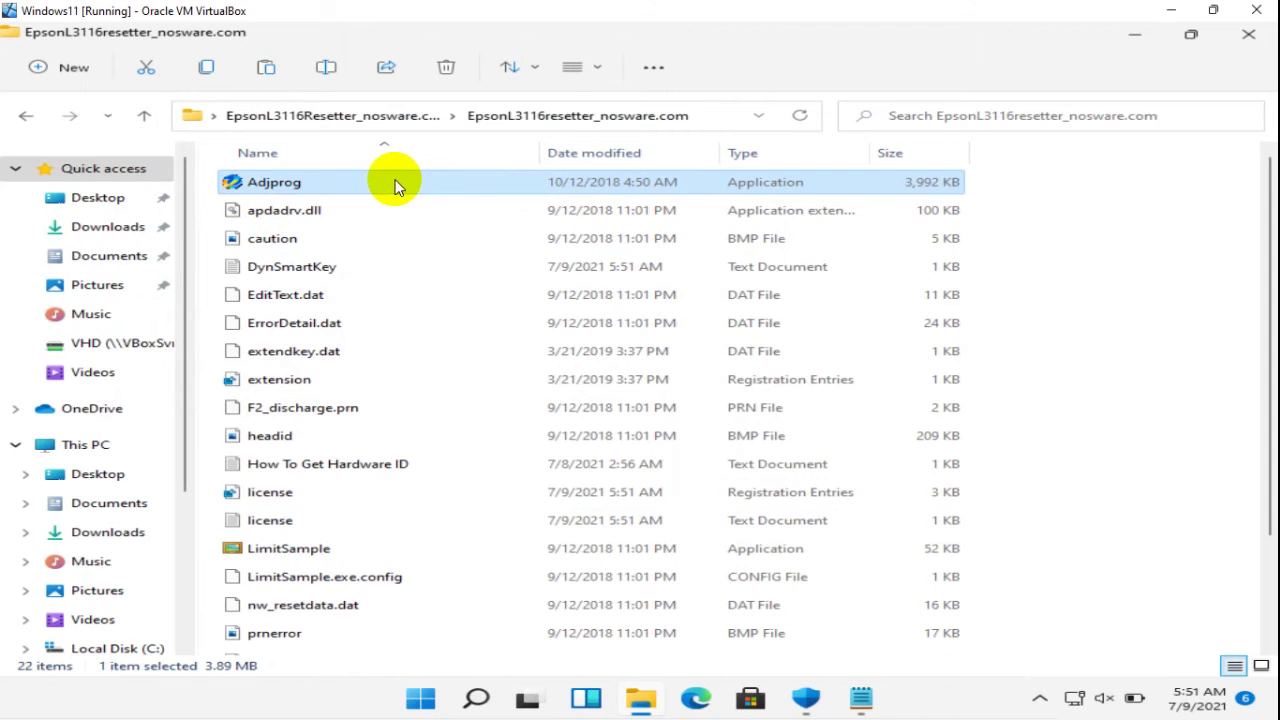
pyautogui.rightClick(396, 184)
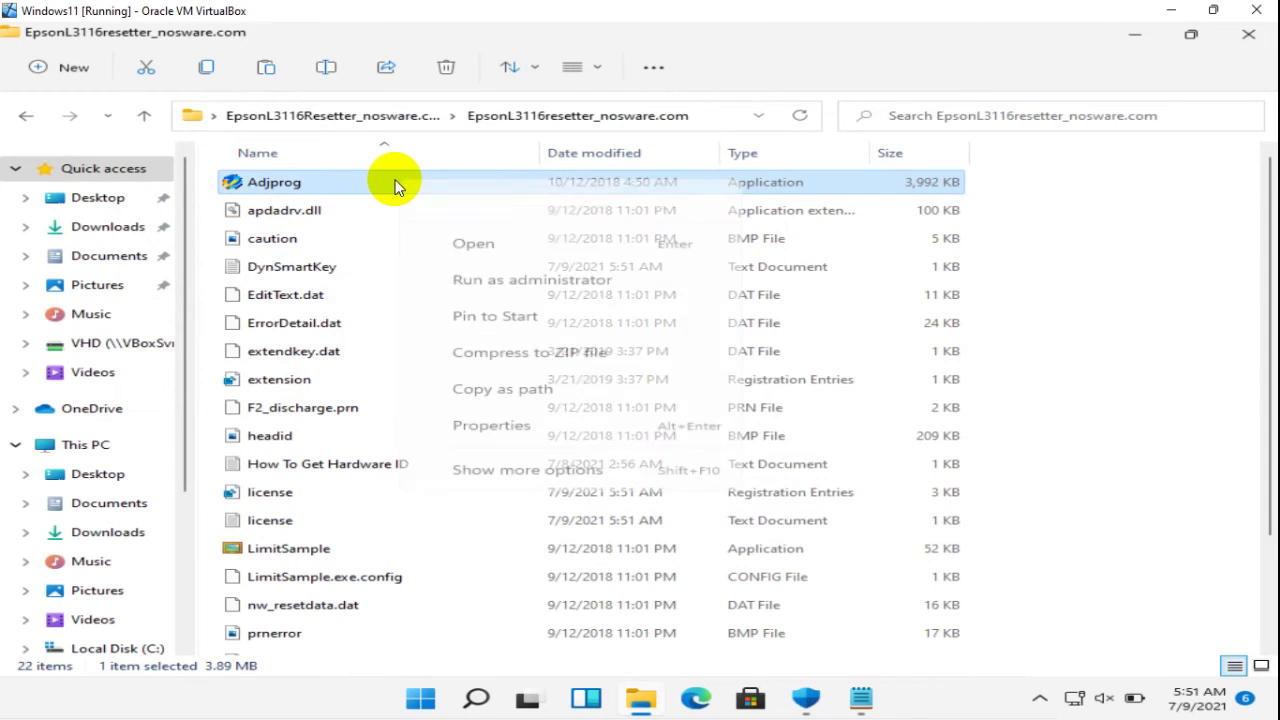
pyautogui.click(492, 280)
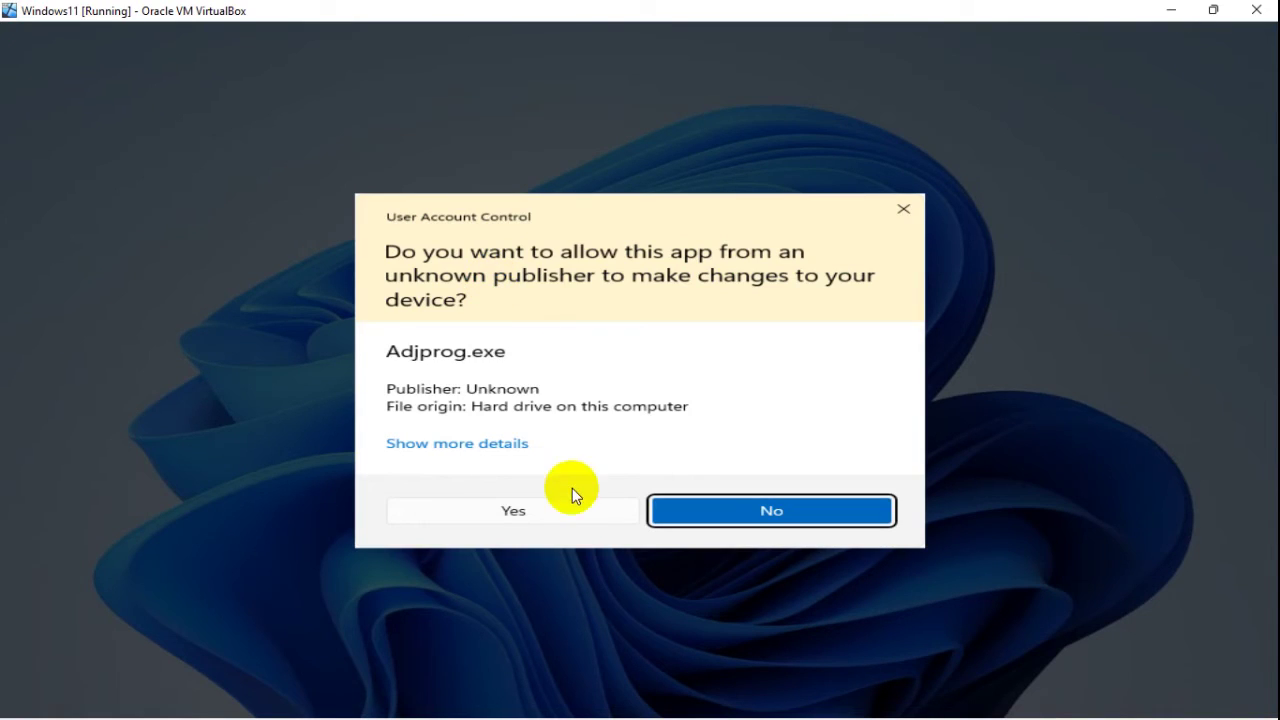
pyautogui.click(572, 511)
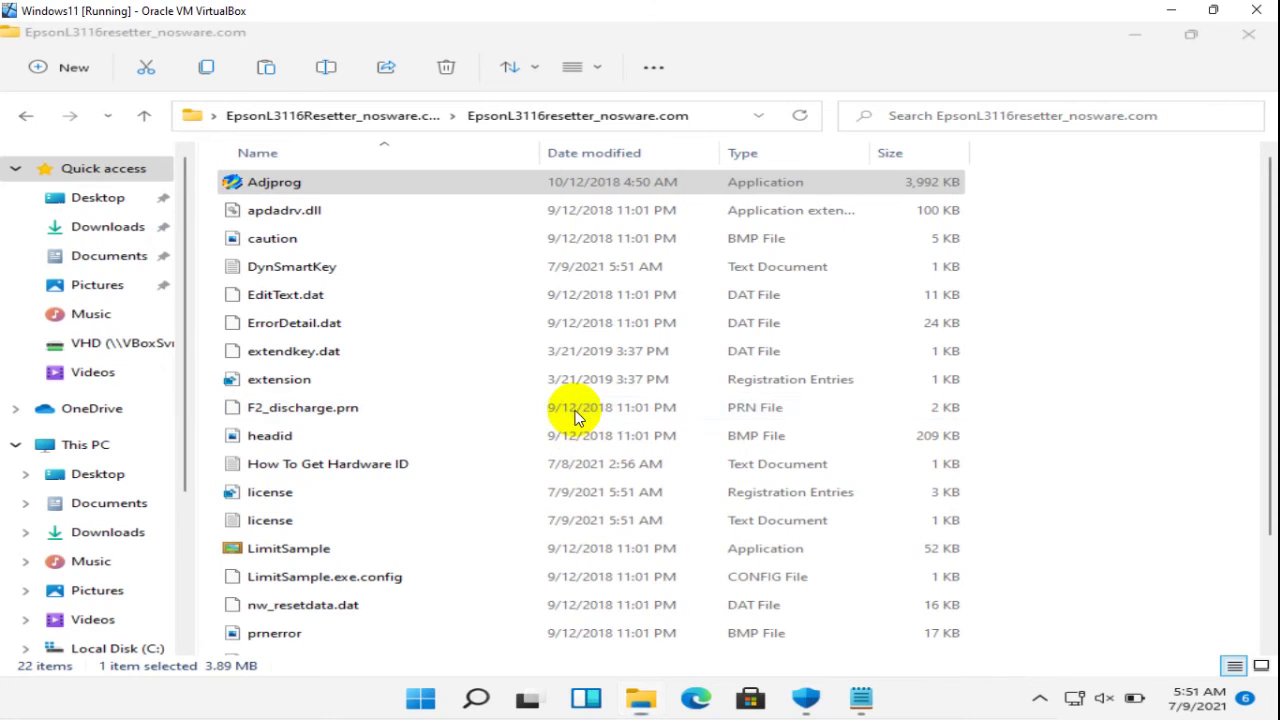
pyautogui.click(746, 419)
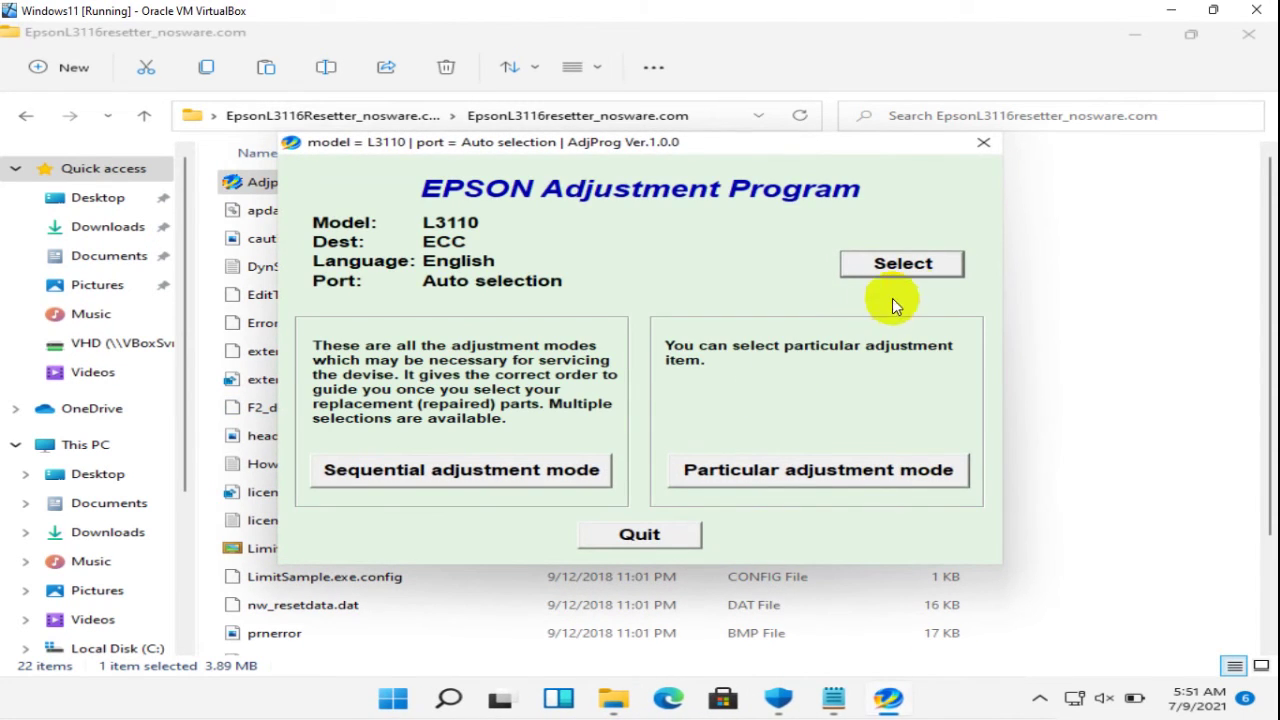
# Confirm the L3110 model settings with Auto selection as the port, and open the Waste ink pad counter in particular adjustment mode
pyautogui.click(915, 273)
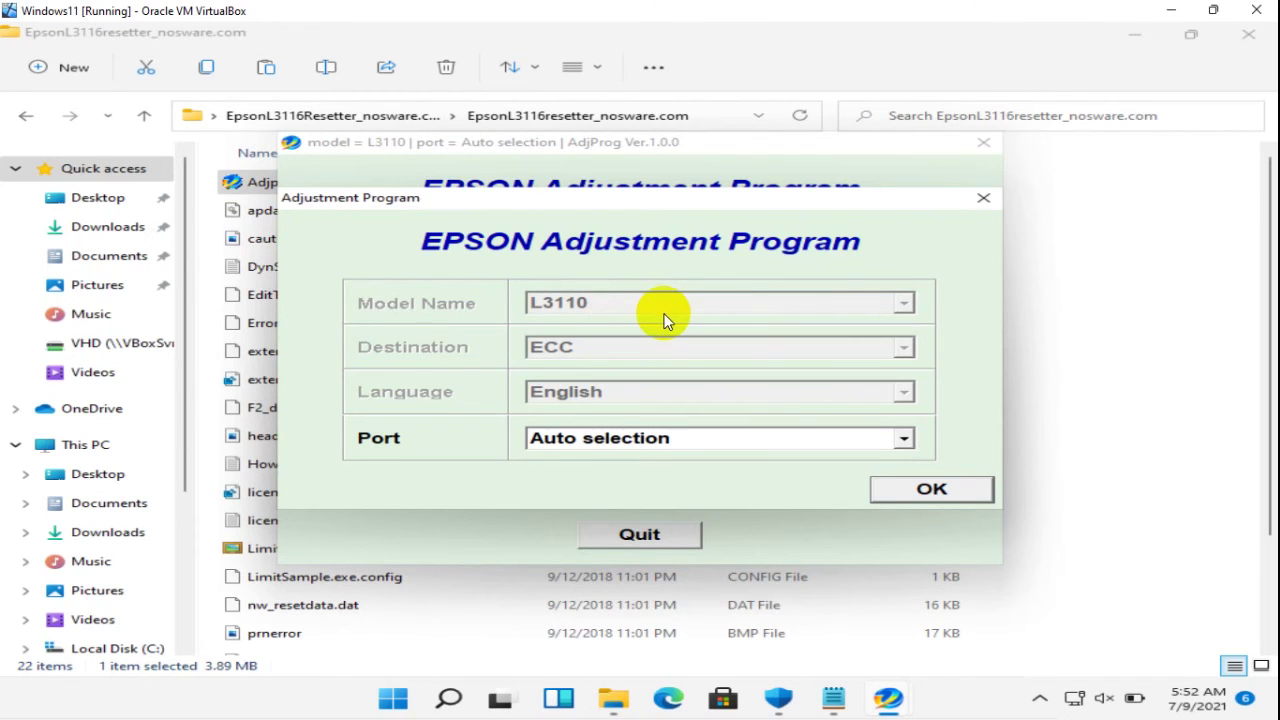
pyautogui.click(921, 494)
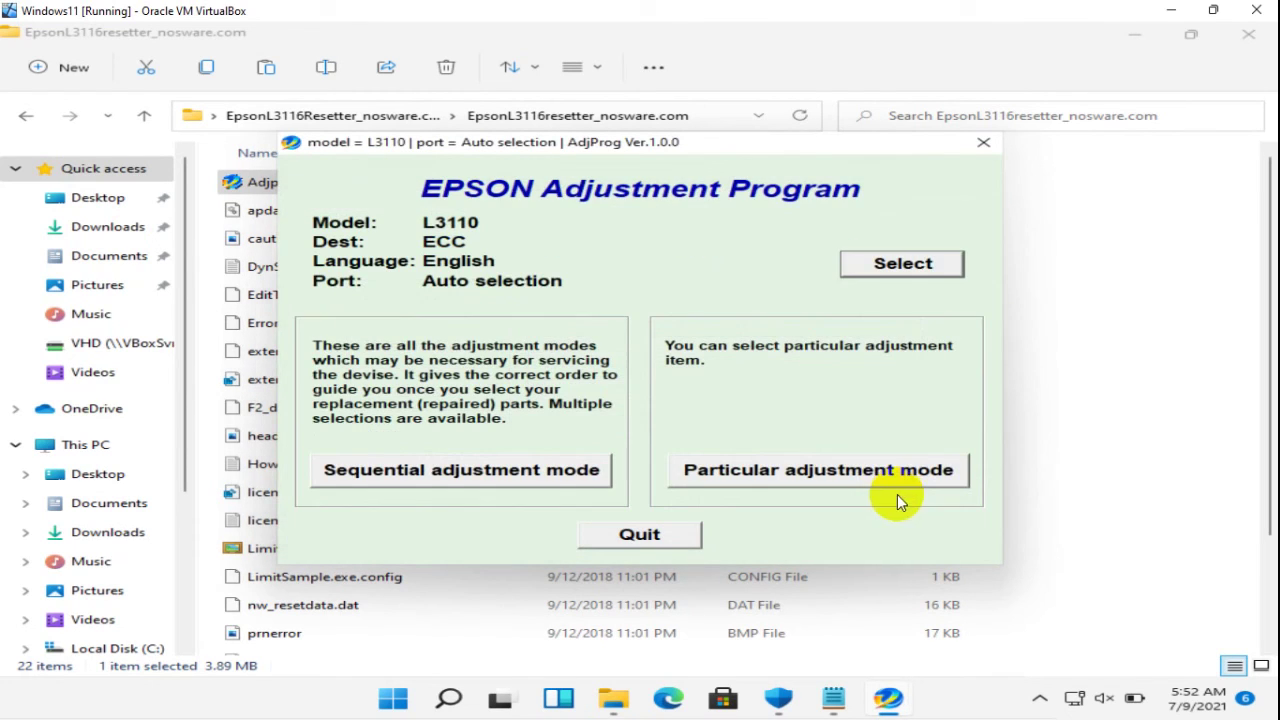
pyautogui.click(848, 473)
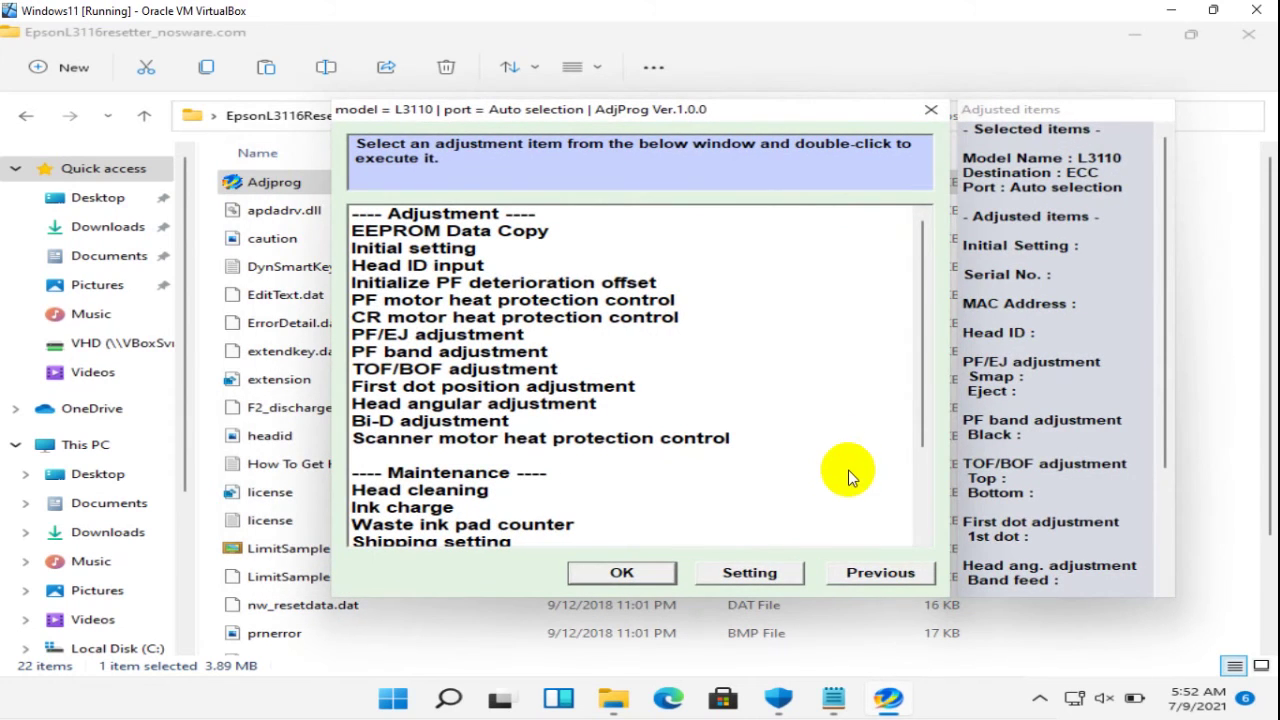
pyautogui.moveTo(923, 394); pyautogui.dragTo(917, 455)
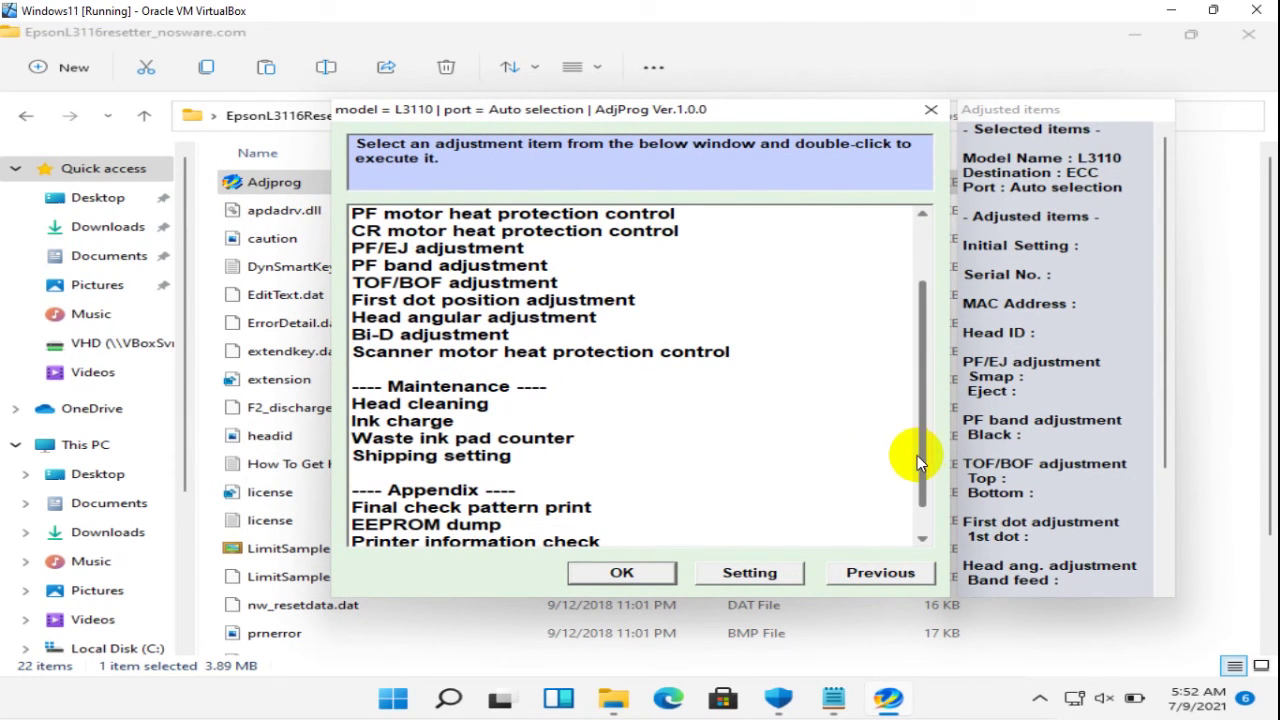
pyautogui.click(543, 443)
pyautogui.click(646, 574)
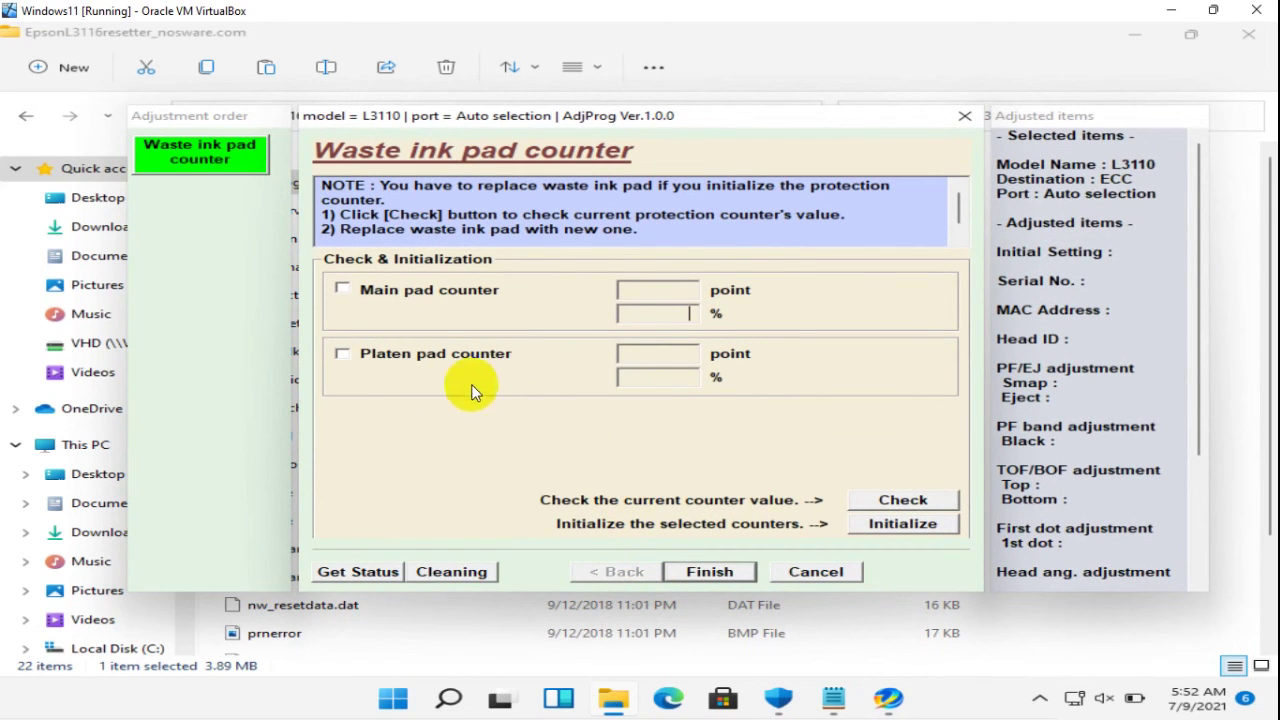
# Select the main pad counter, finish the waste ink pad counter adjustment, and close the adjustment program
pyautogui.click(342, 287)
pyautogui.click(732, 573)
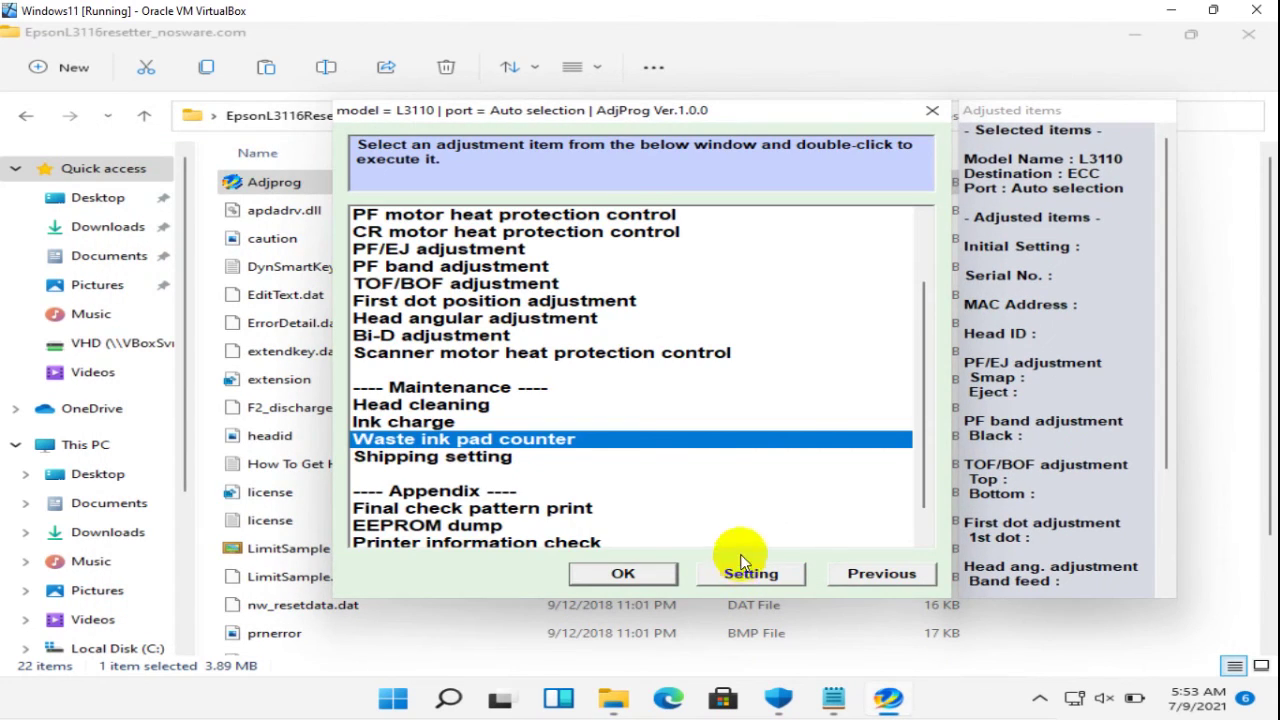
pyautogui.click(932, 110)
pyautogui.click(985, 143)
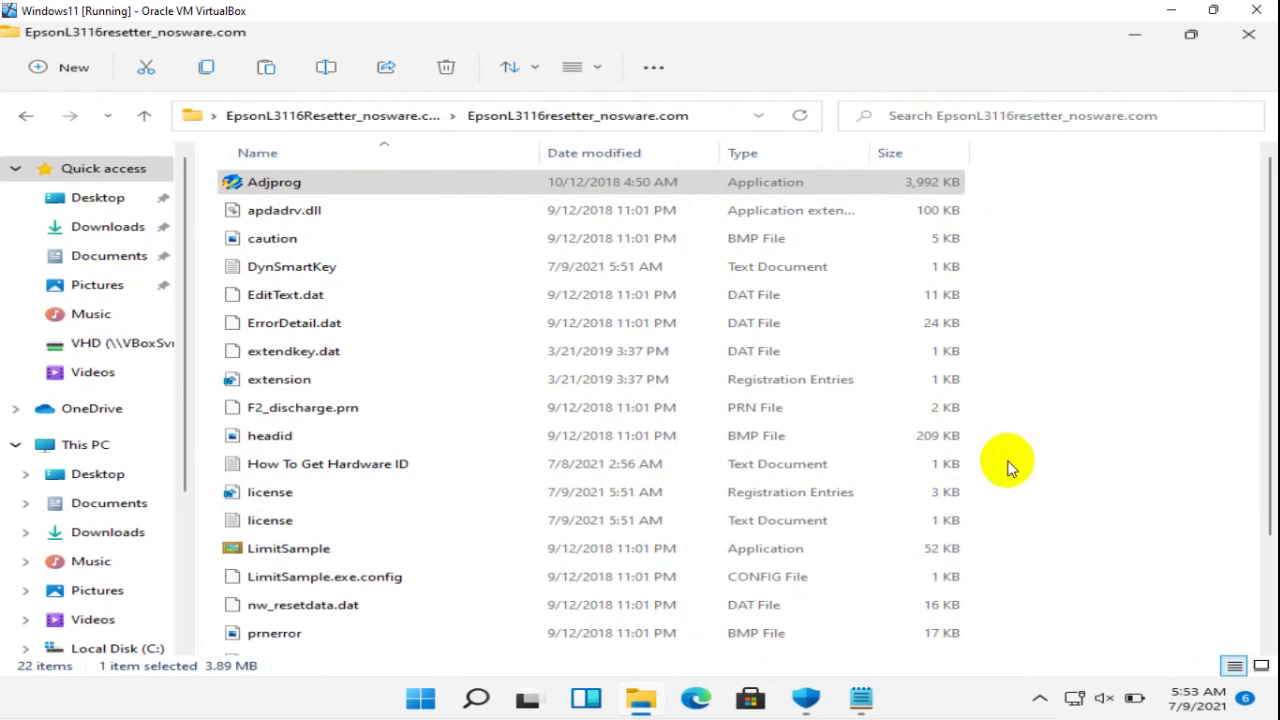
pyautogui.moveTo(965, 703)
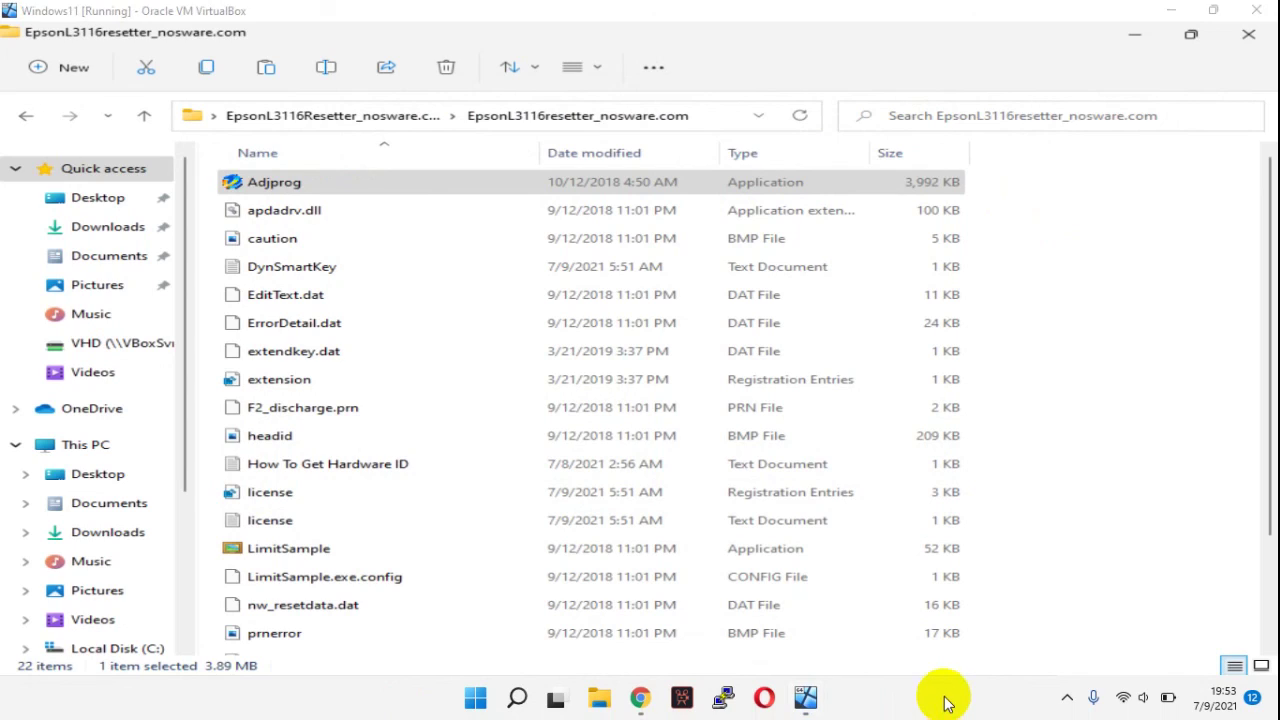